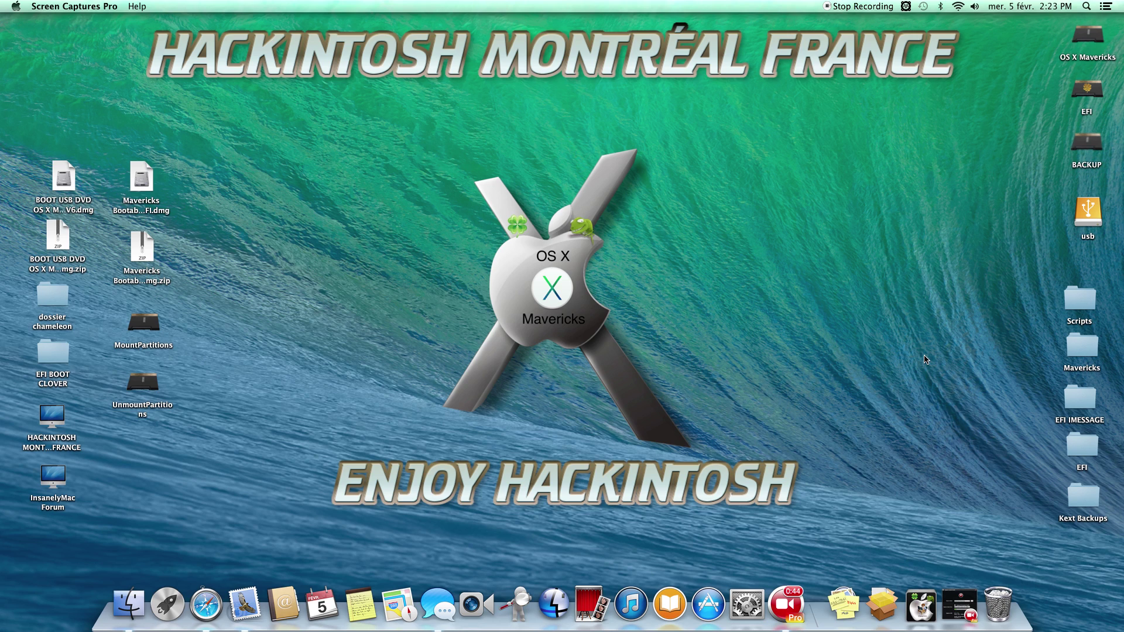
# - Launch Disk Utility from the Utilitaires folder
pyautogui.click(843, 614)
pyautogui.scroll(-5, 740, 355)
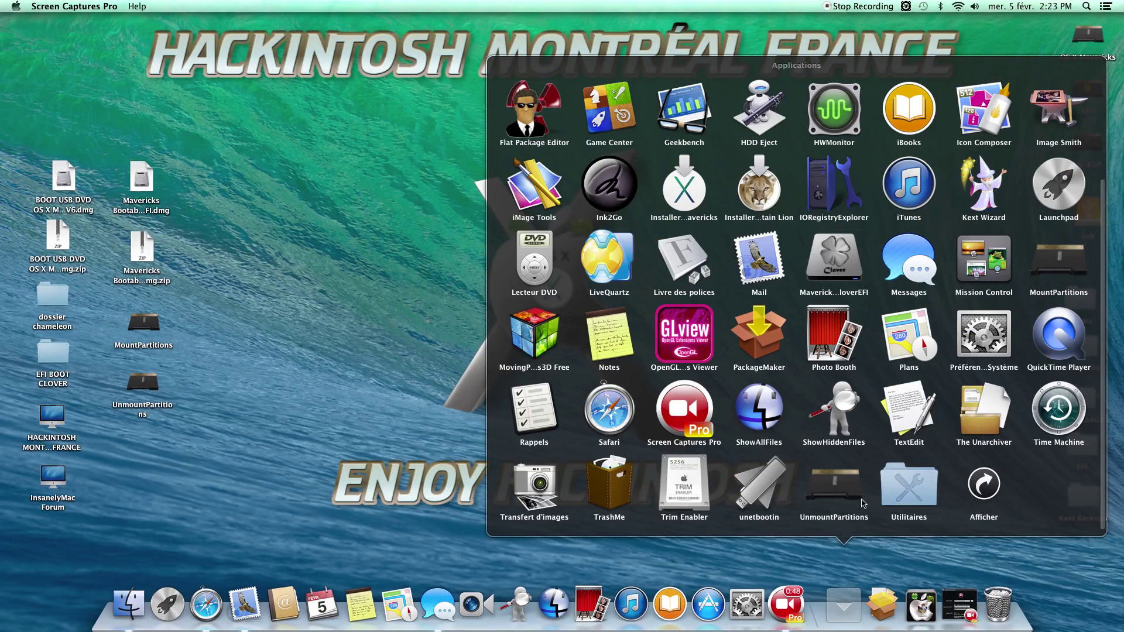
pyautogui.click(922, 485)
pyautogui.click(762, 481)
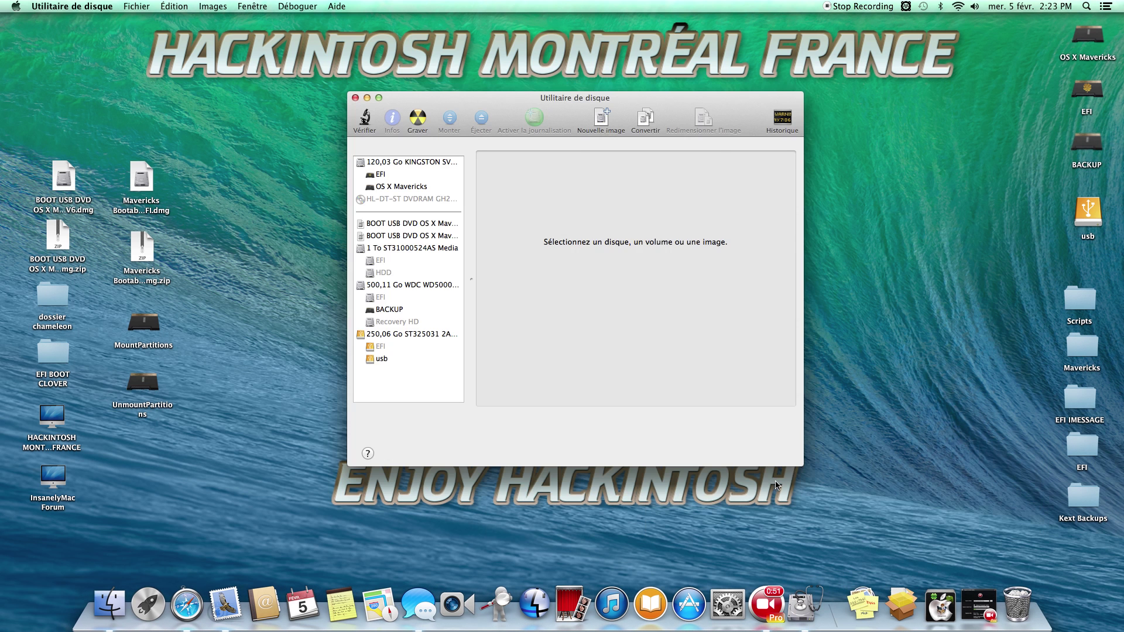
# - Partition the 250,06 Go disk as one GUID partition named 'usb', declining Time Machine
pyautogui.click(432, 335)
pyautogui.click(641, 157)
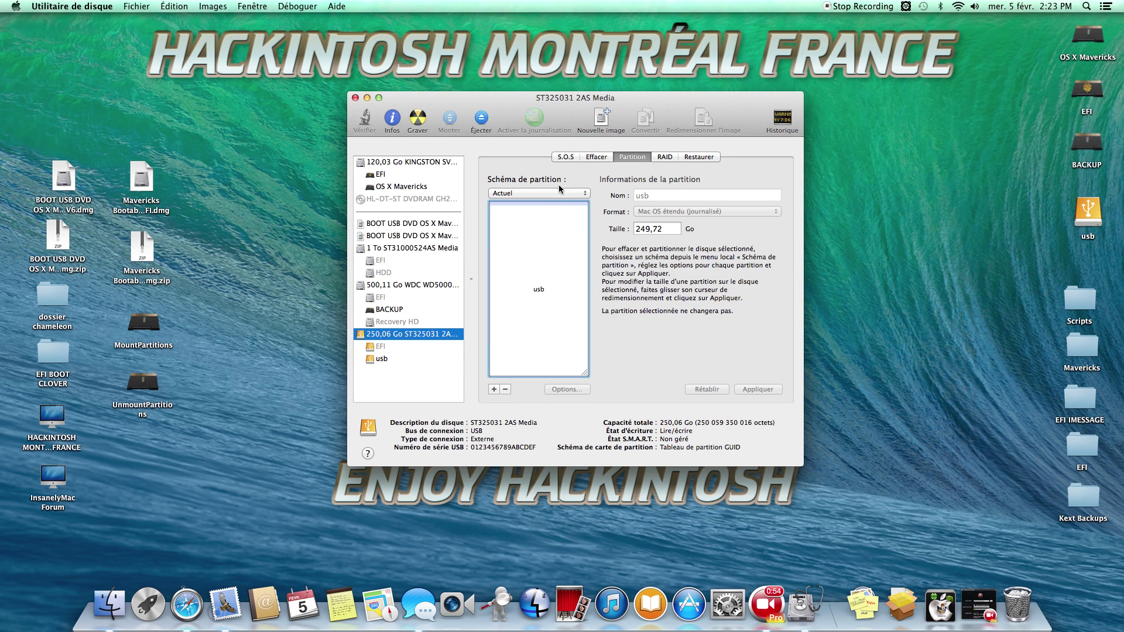
pyautogui.click(547, 192)
pyautogui.click(513, 203)
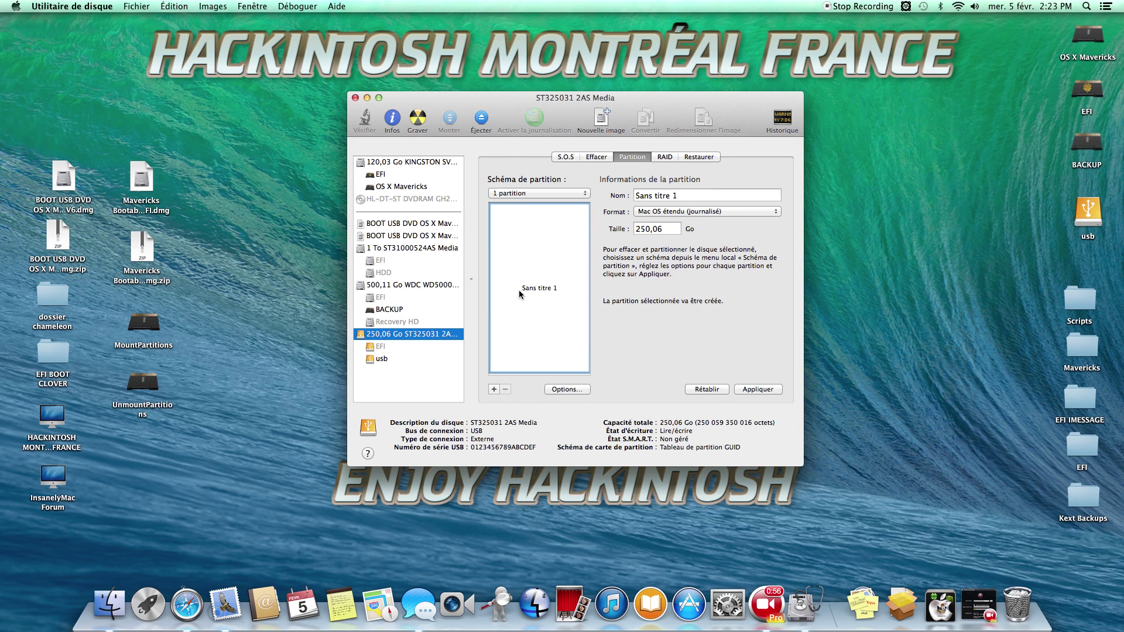
pyautogui.click(567, 389)
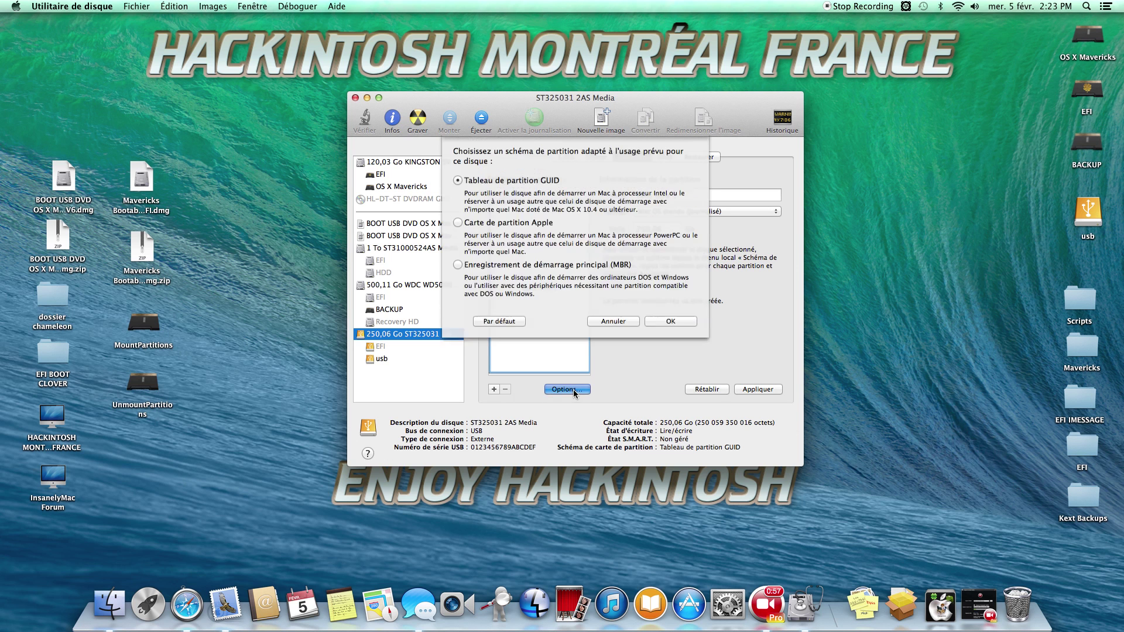
pyautogui.click(678, 326)
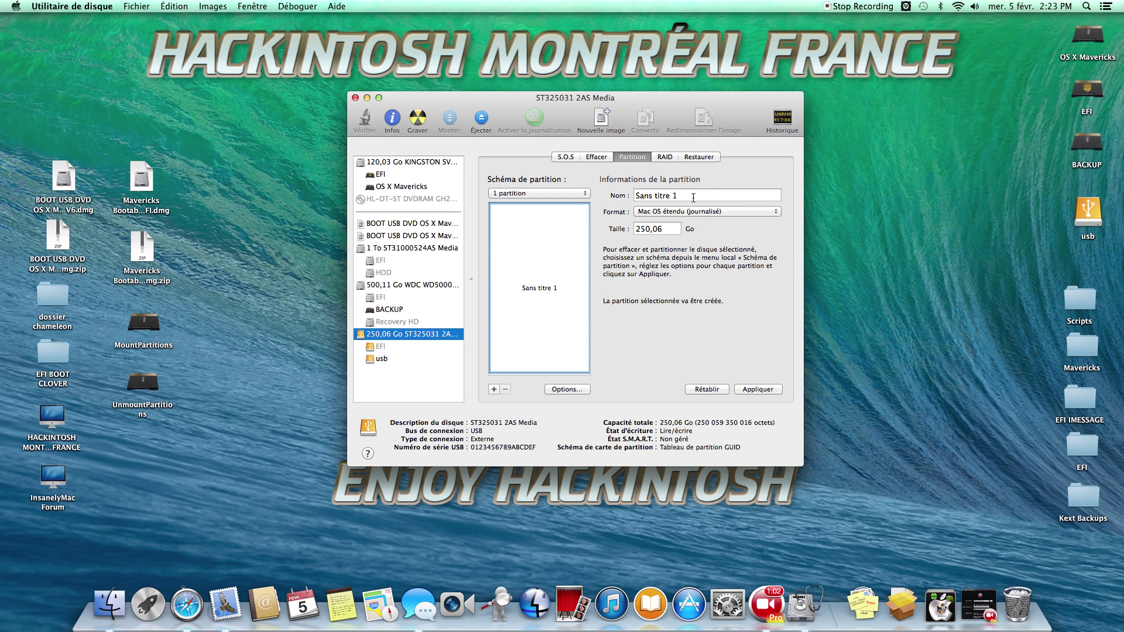
pyautogui.press('Tab')
pyautogui.press('BackSpace')
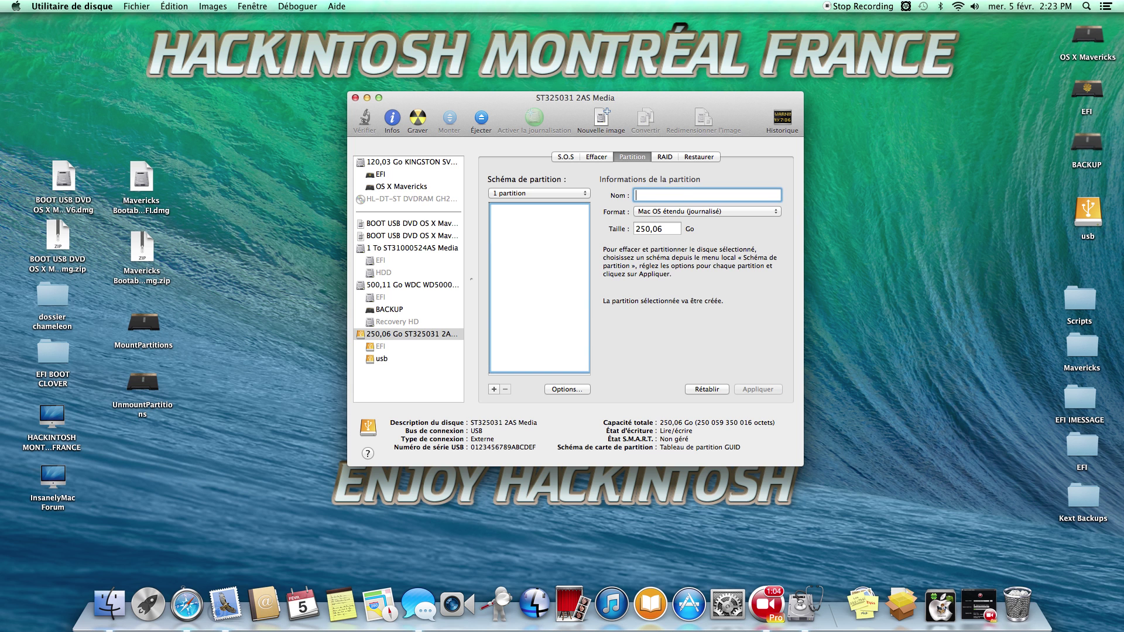
pyautogui.write('usb')
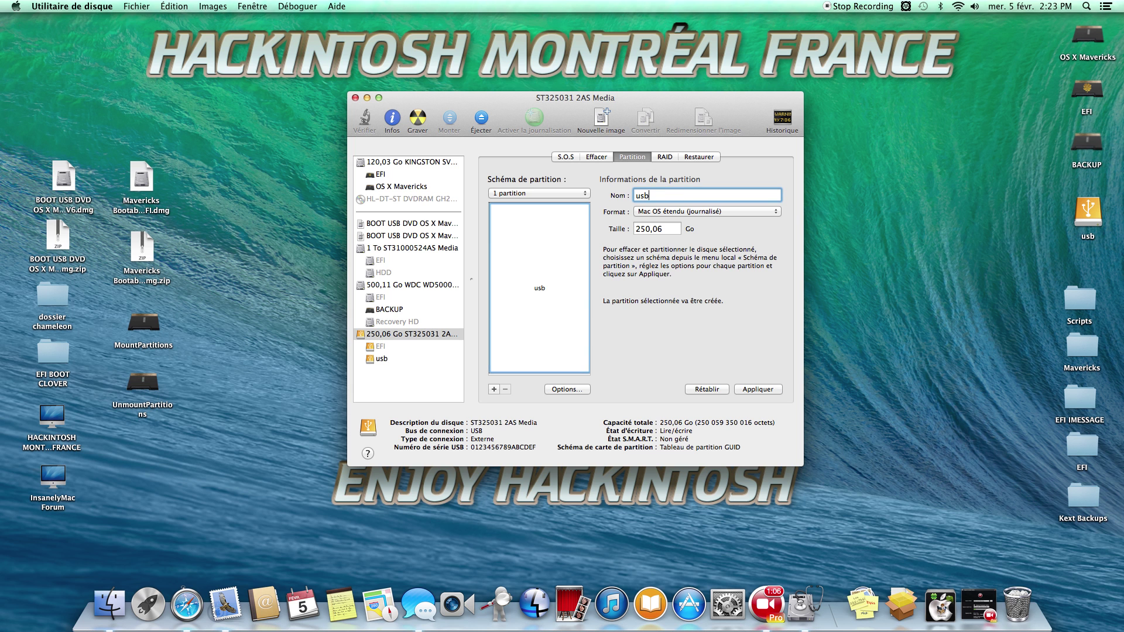
pyautogui.click(743, 388)
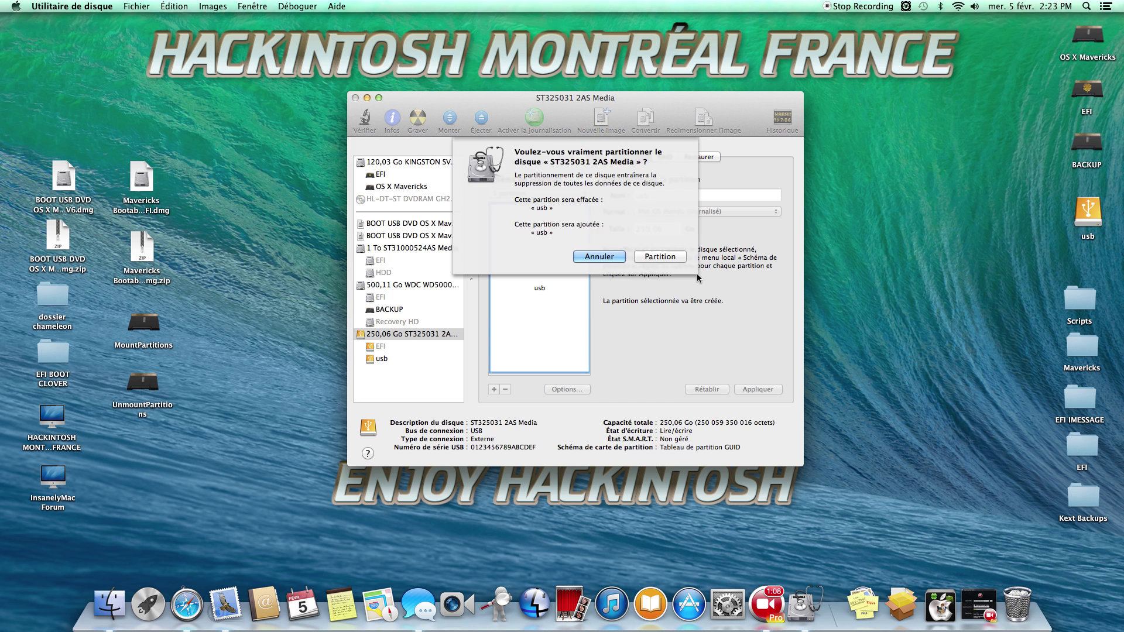
pyautogui.click(659, 260)
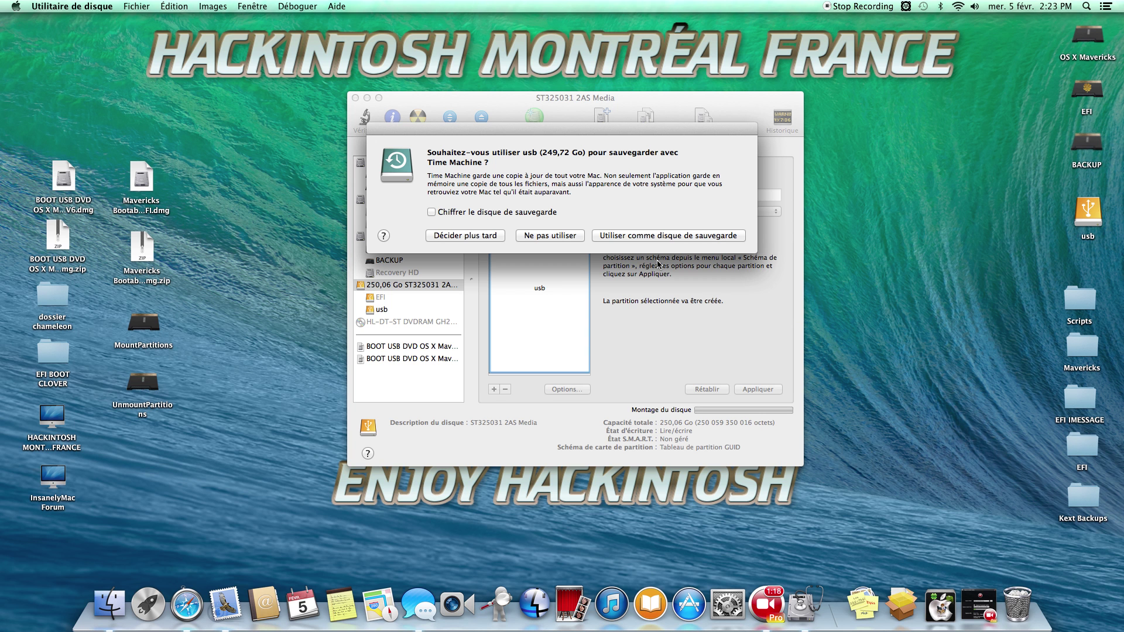
pyautogui.click(551, 235)
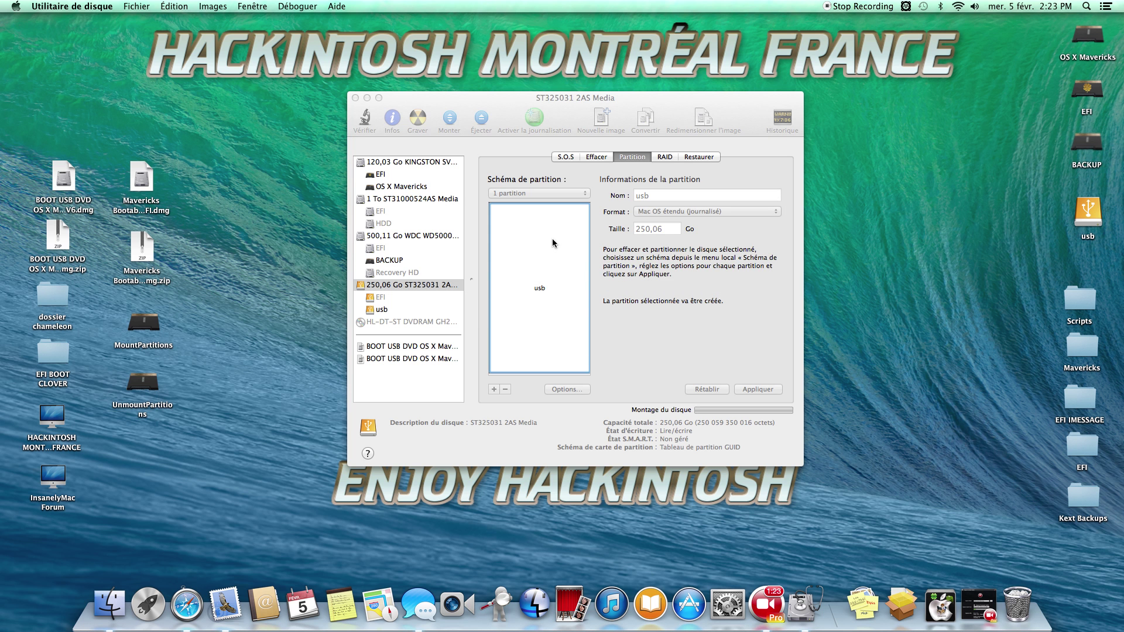
# - Quit Disk Utility and copy MavericksBootableCloverEFI from its disk image into Applications, replacing the old copy
pyautogui.click(356, 97)
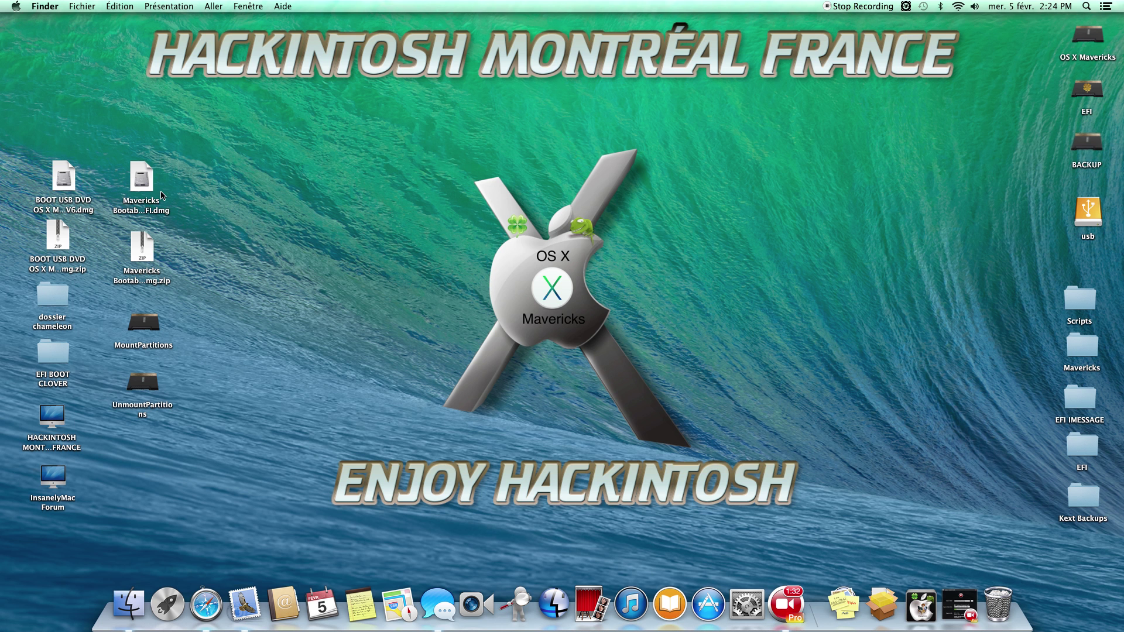
pyautogui.doubleClick(147, 183)
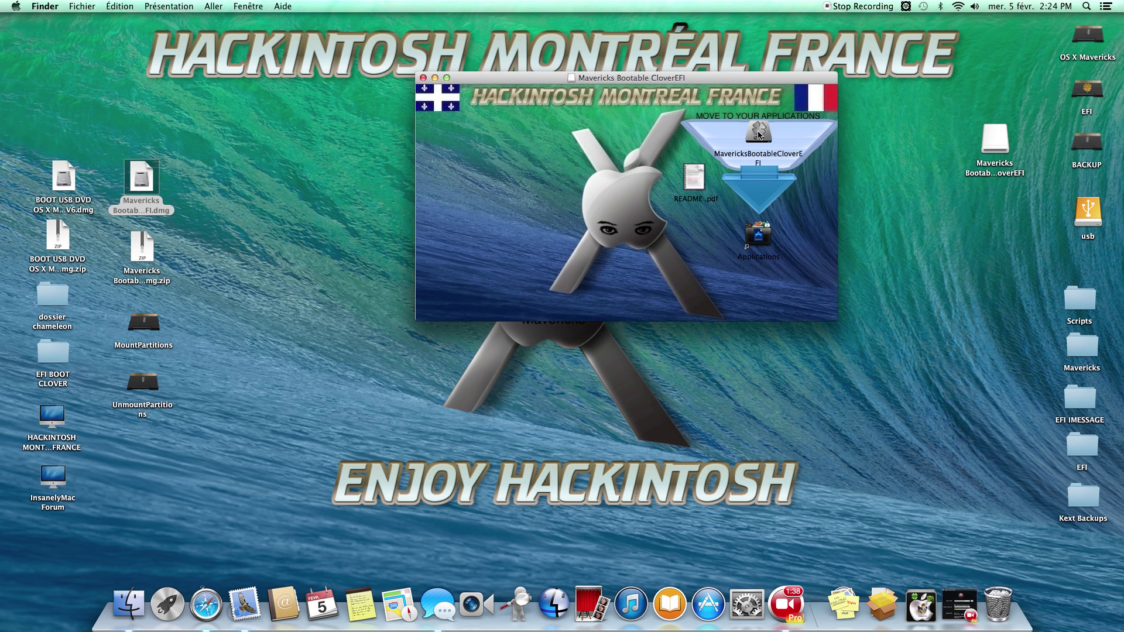
pyautogui.moveTo(758, 135); pyautogui.dragTo(757, 235)
pyautogui.click(670, 137)
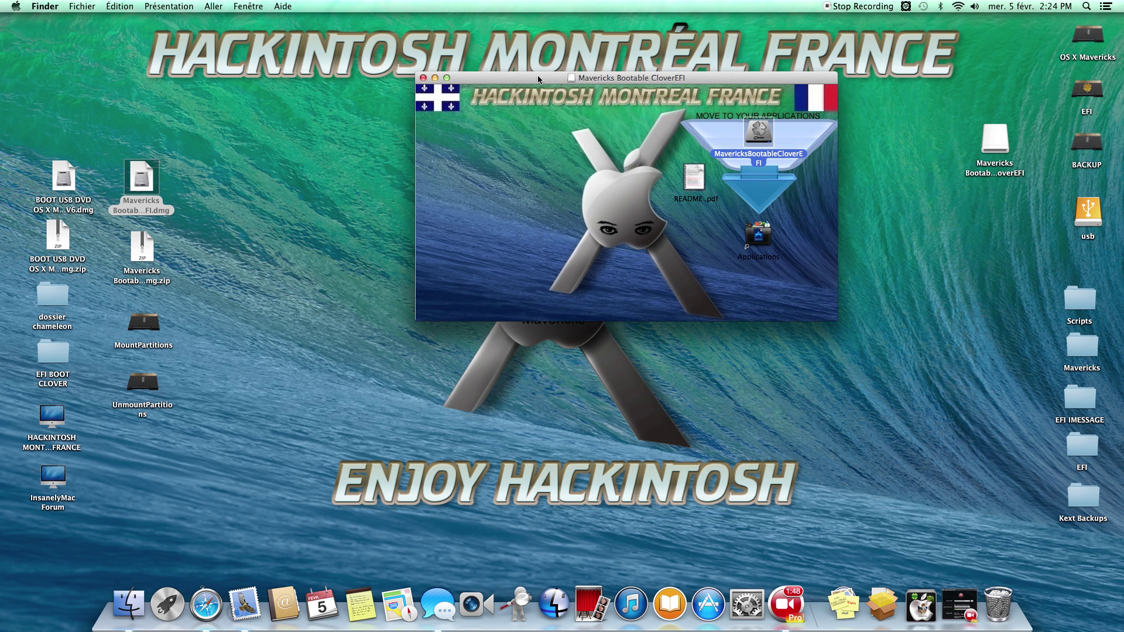
# - Close the disk image window and eject the CloverEFI volume
pyautogui.click(422, 78)
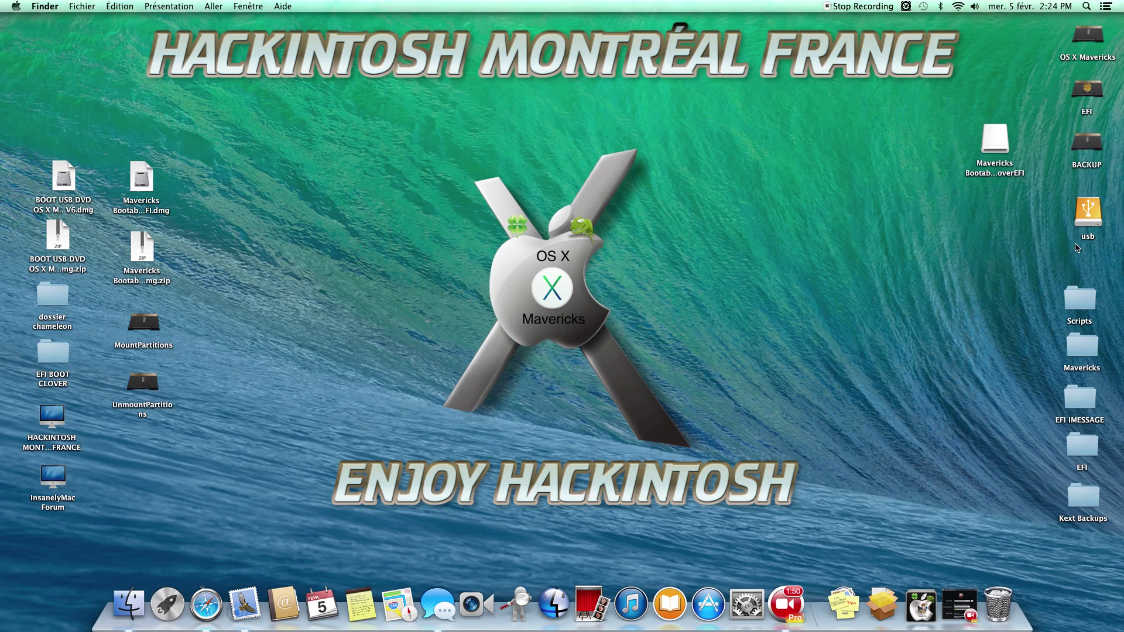
pyautogui.rightClick(997, 138)
pyautogui.click(850, 164)
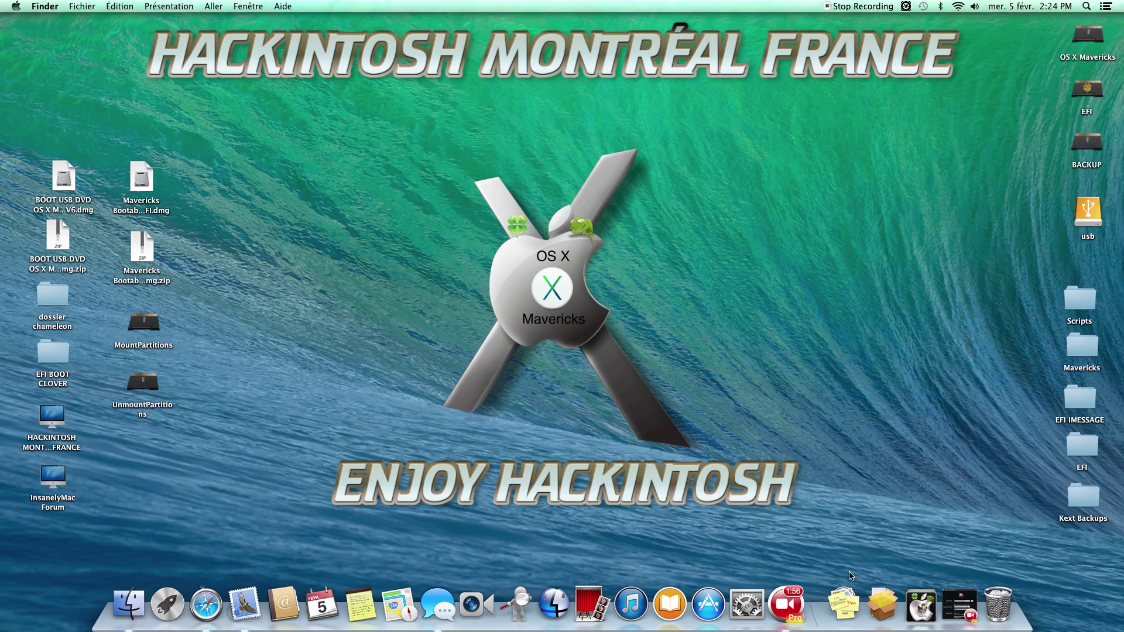
# - Launch MavericksBootableCloverEFI and accept the warning that volume data will be lost
pyautogui.click(841, 595)
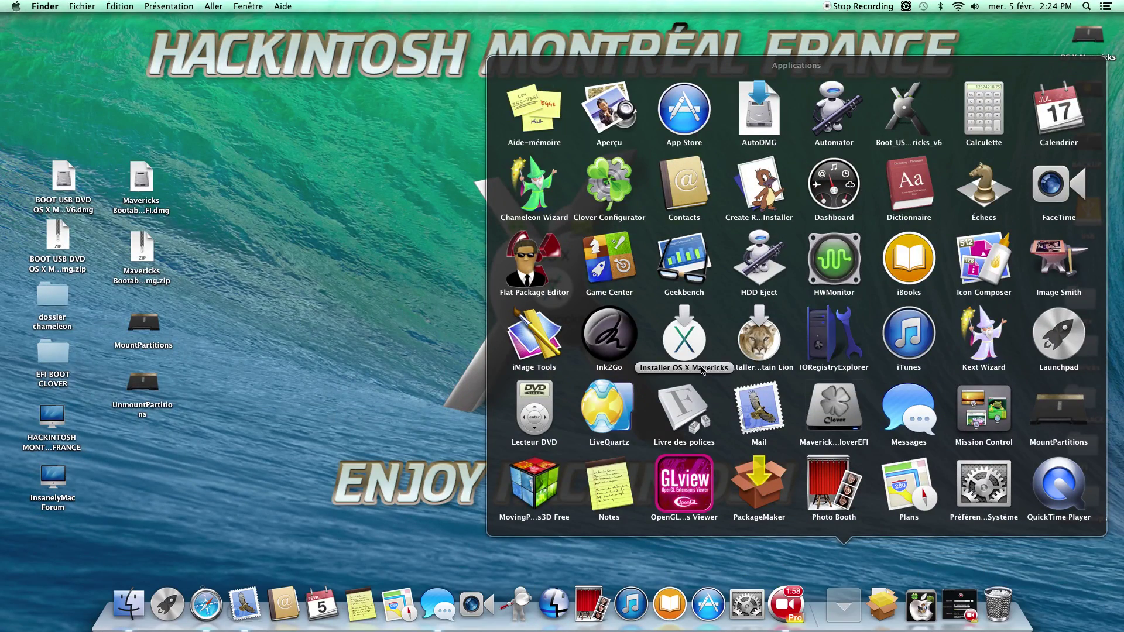
pyautogui.click(810, 421)
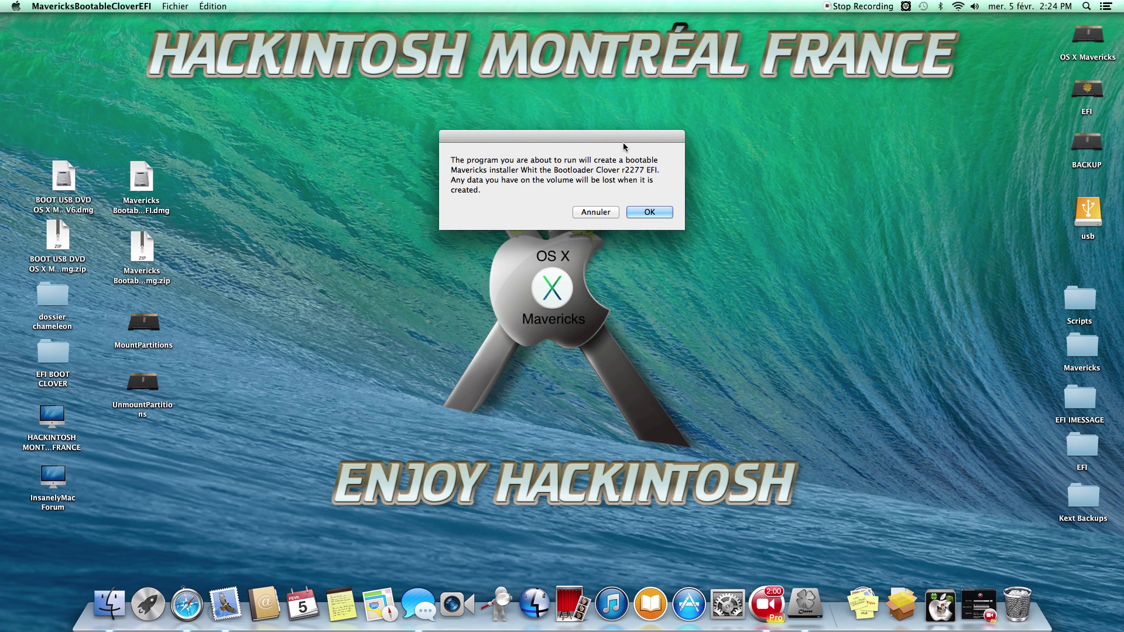
pyautogui.moveTo(556, 134); pyautogui.dragTo(556, 151)
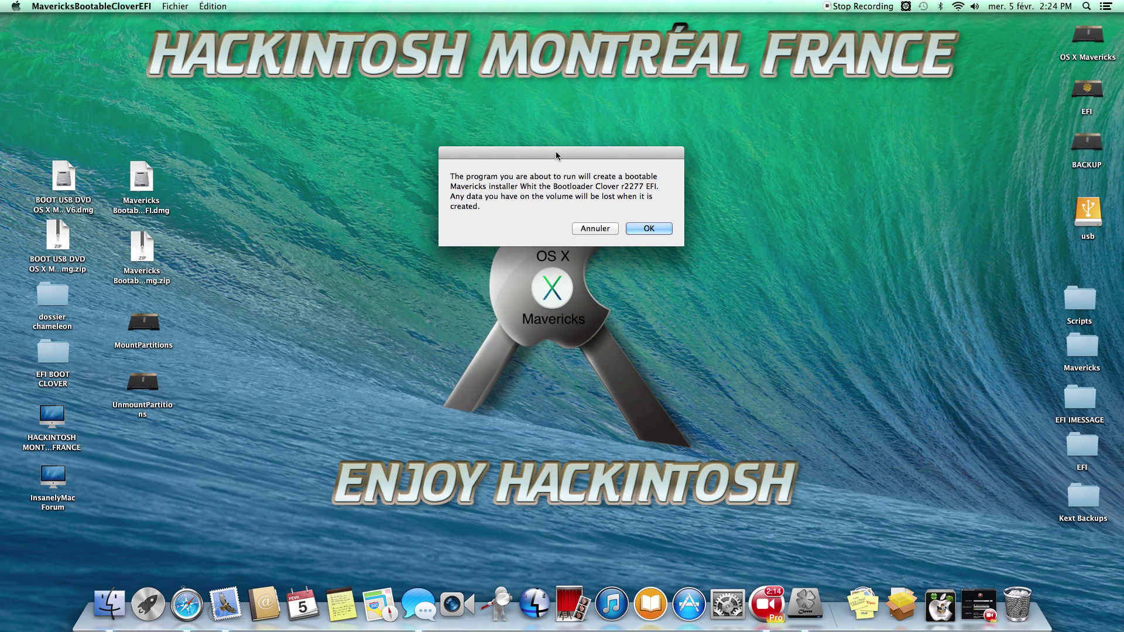
pyautogui.moveTo(557, 155); pyautogui.dragTo(561, 179)
pyautogui.click(663, 252)
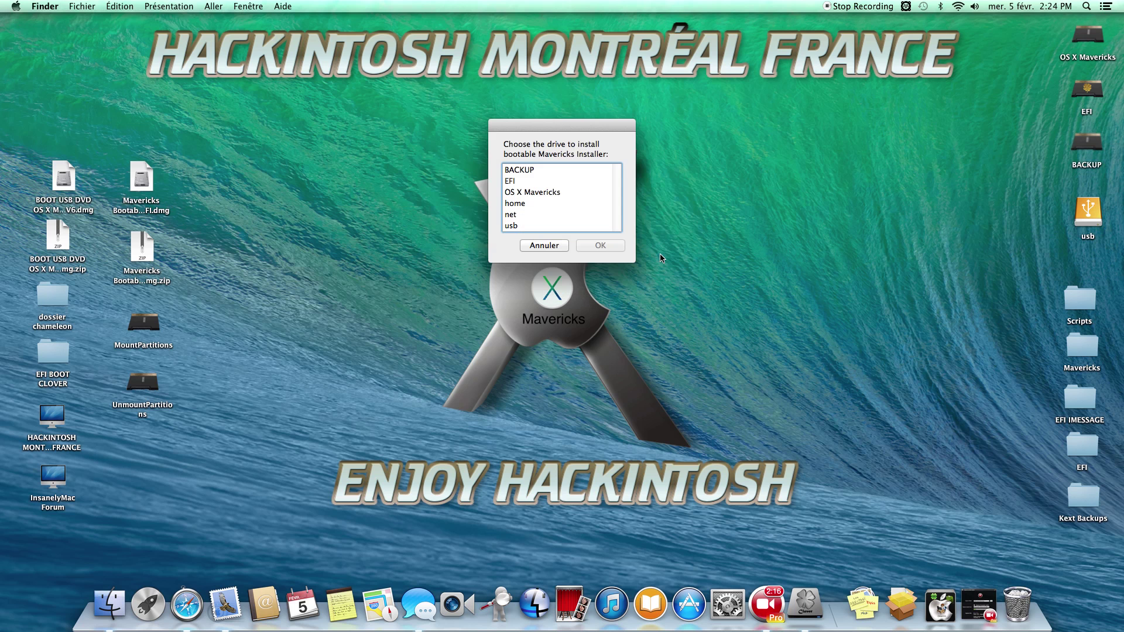
# - Choose usb as the target drive and acknowledge the follow-up messages
pyautogui.click(511, 225)
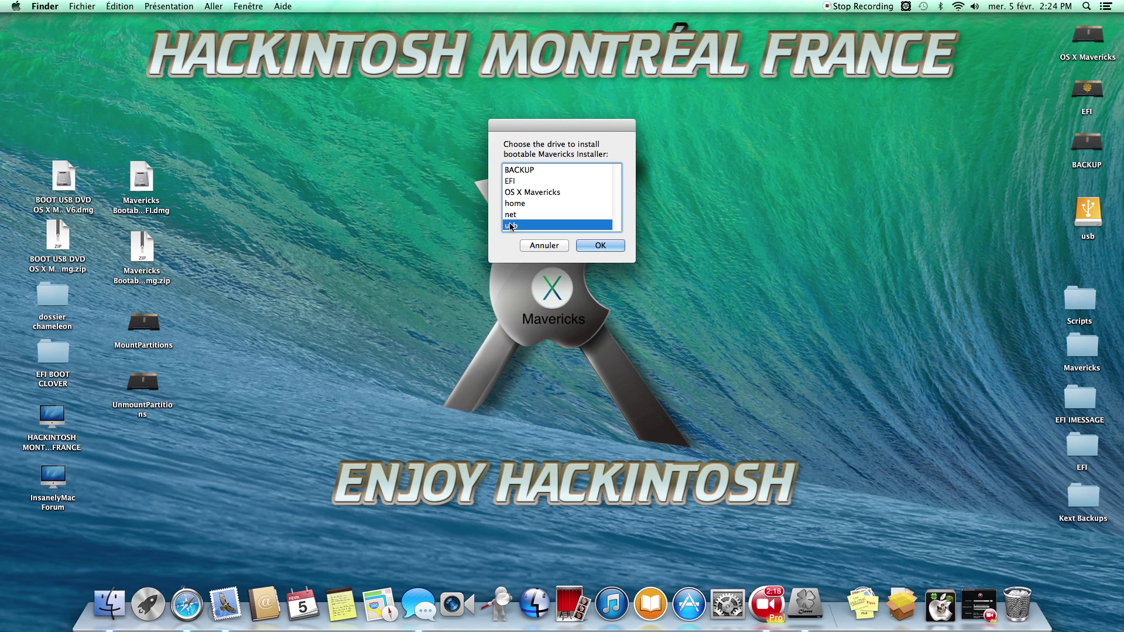
pyautogui.click(595, 245)
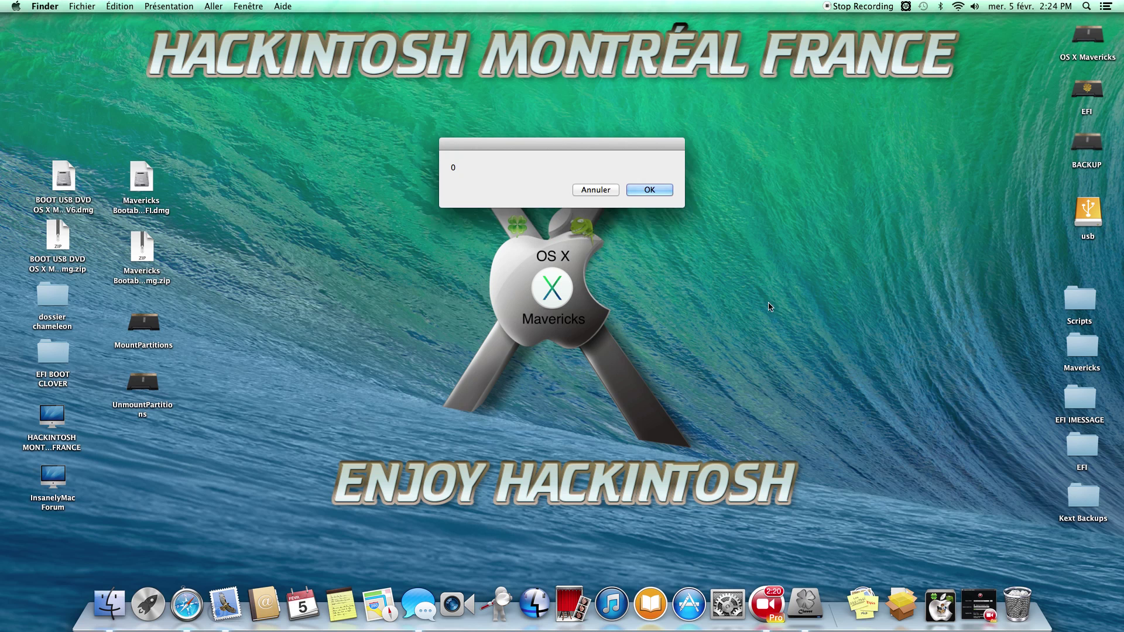
pyautogui.click(649, 190)
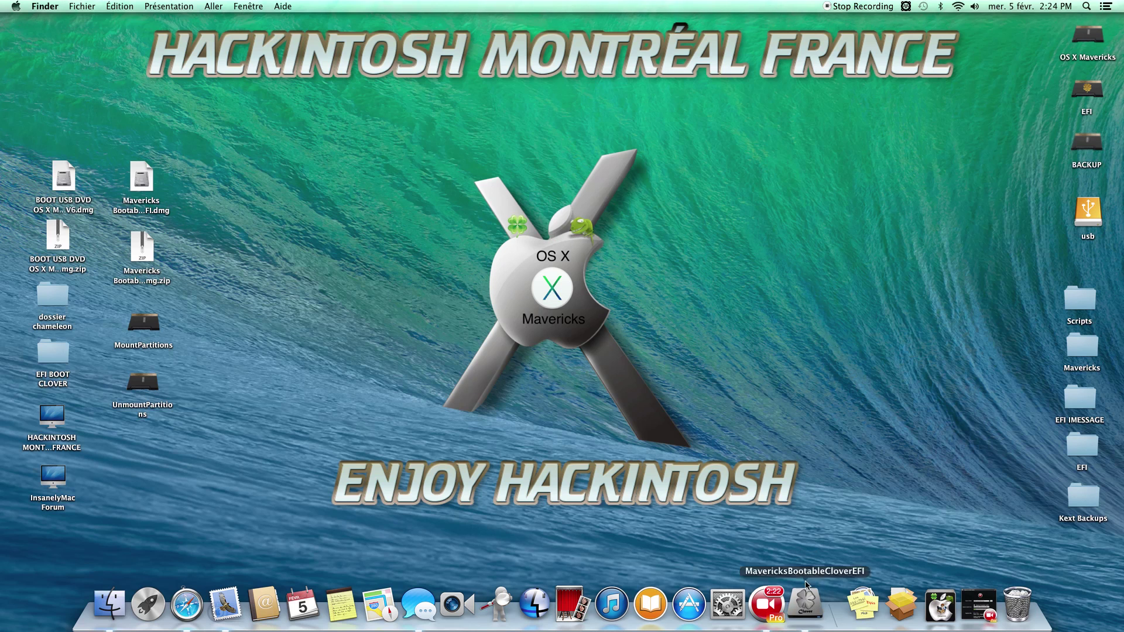
pyautogui.click(662, 255)
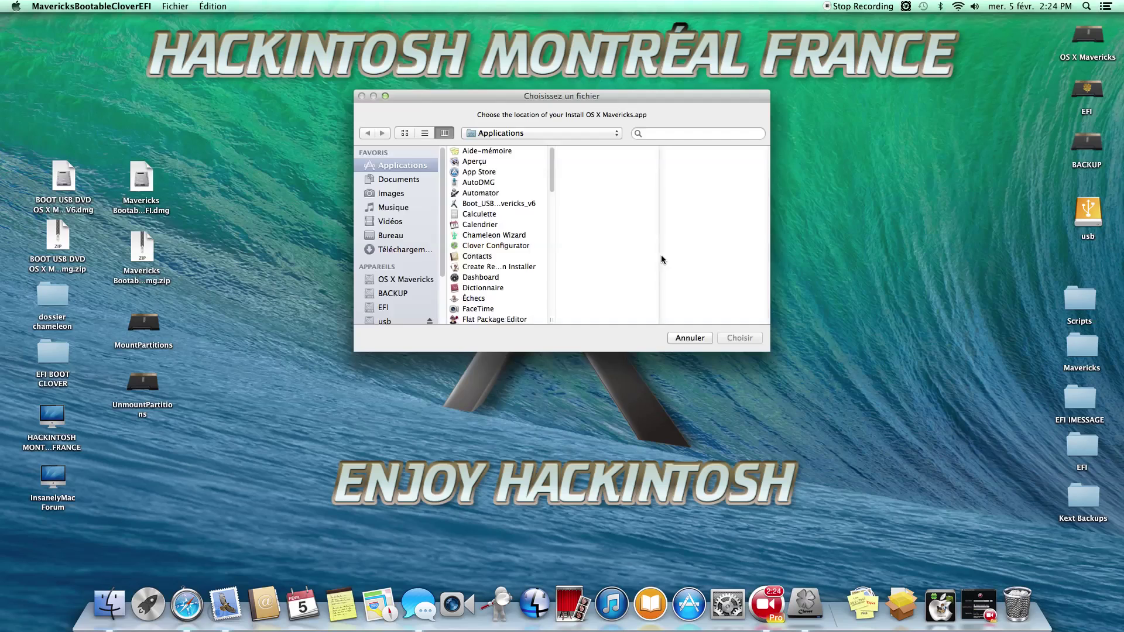
# - Select the Installer OS X Mavericks app in Applications as the source
pyautogui.scroll(-10, 489, 246)
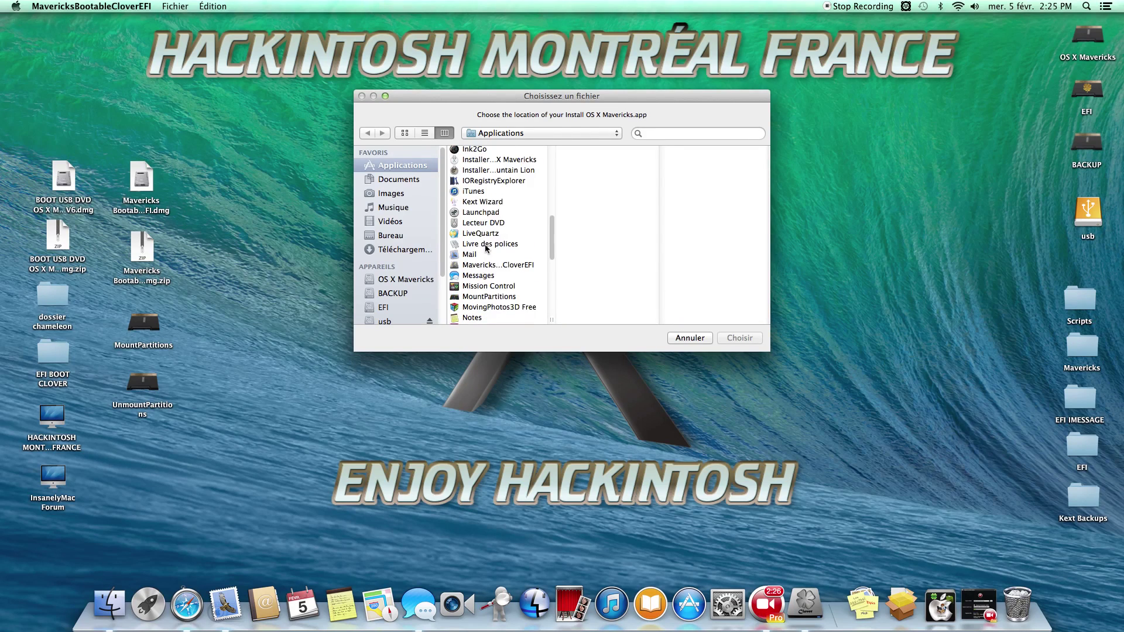
pyautogui.scroll(-5, 486, 247)
pyautogui.scroll(-1, 485, 247)
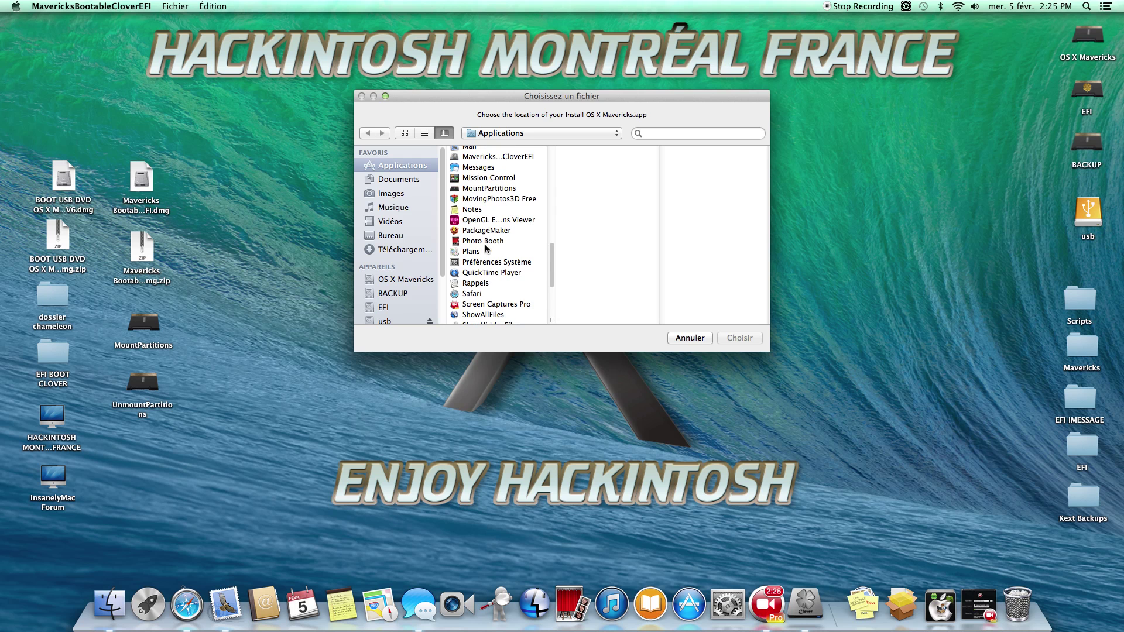
pyautogui.scroll(6, 486, 247)
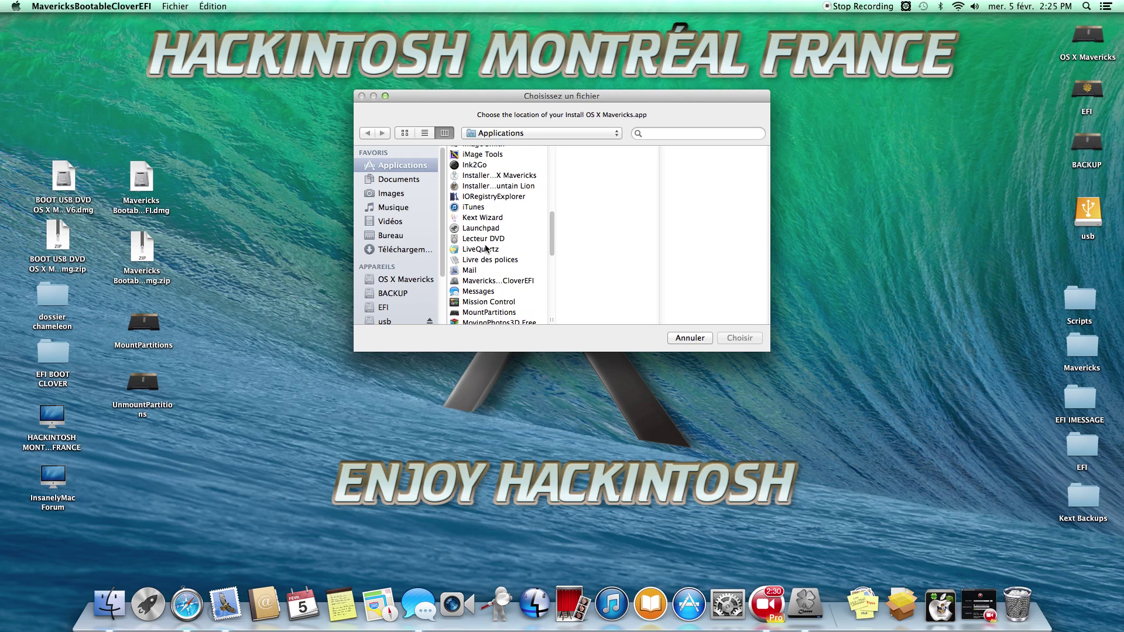
pyautogui.scroll(2, 486, 248)
pyautogui.click(522, 199)
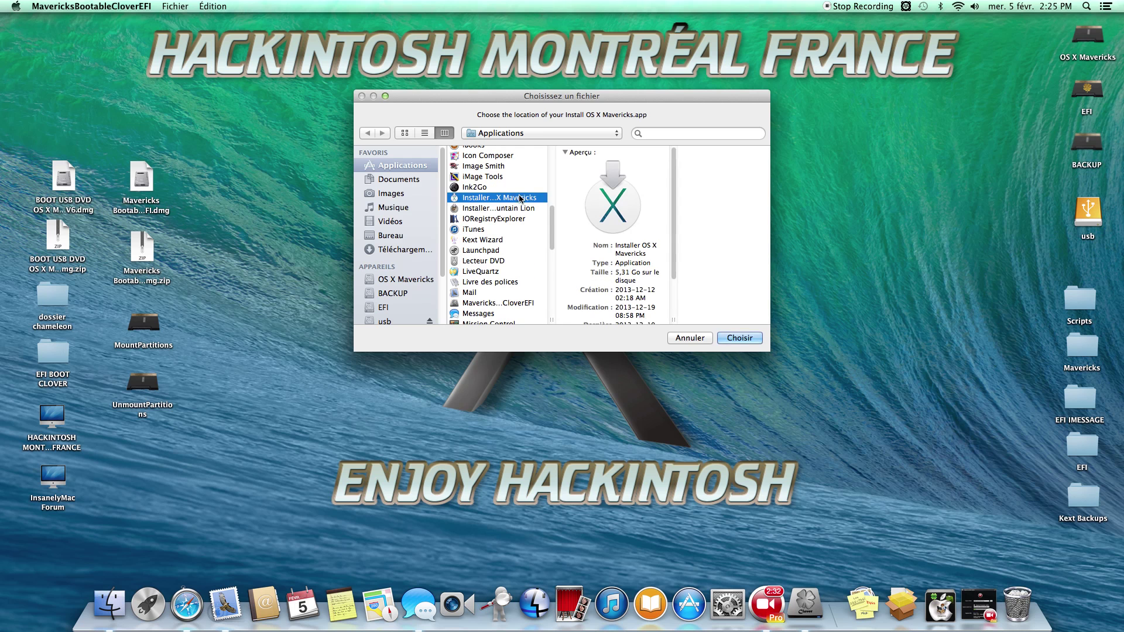
pyautogui.click(751, 343)
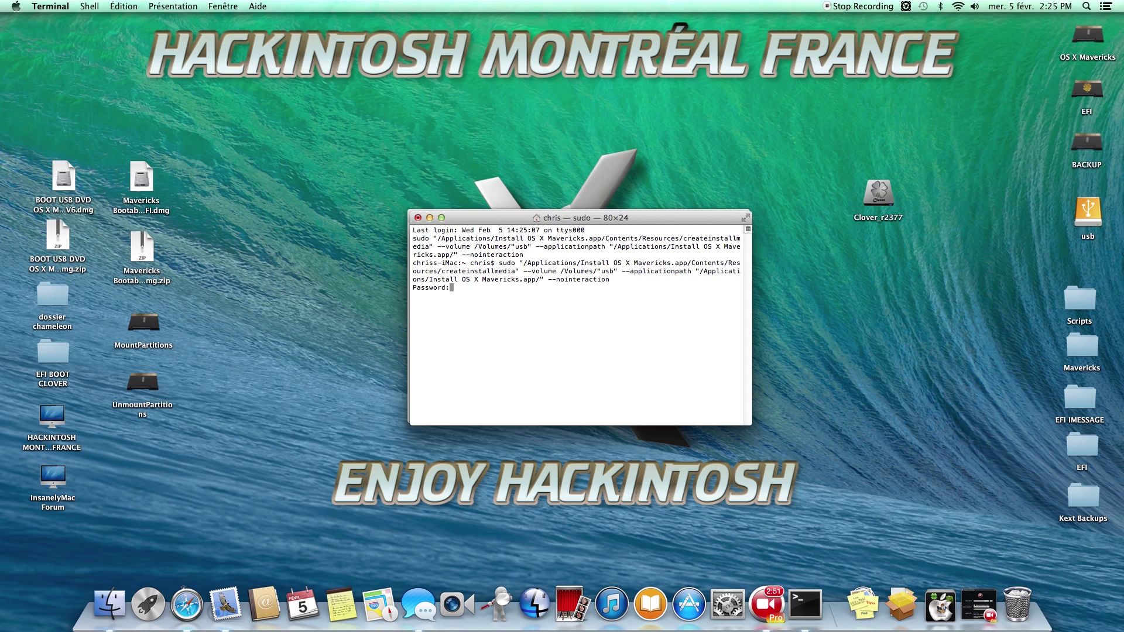
# - Submit the password to run createinstallmedia, decline Time Machine, and wait for 'Done.'
pyautogui.press('Return')
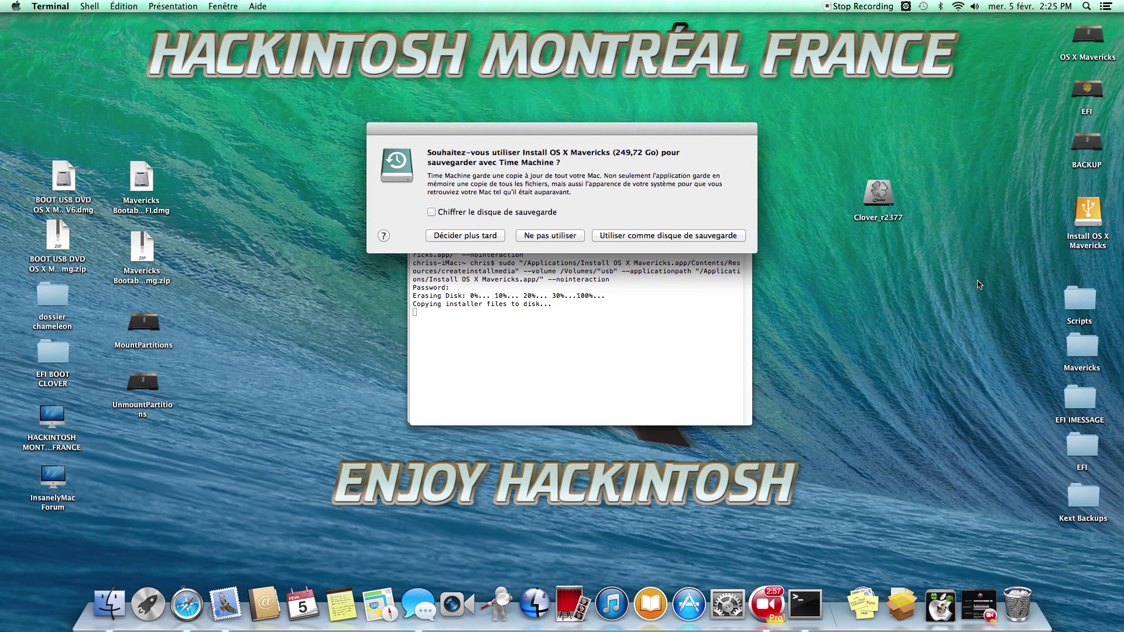
pyautogui.click(577, 237)
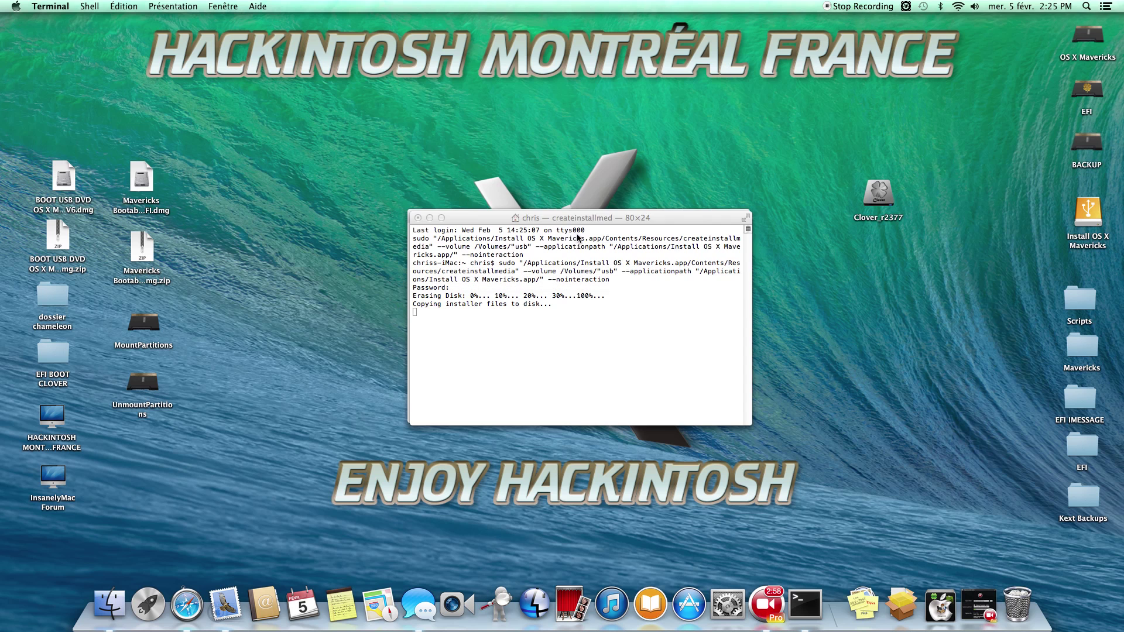
pyautogui.click(684, 218)
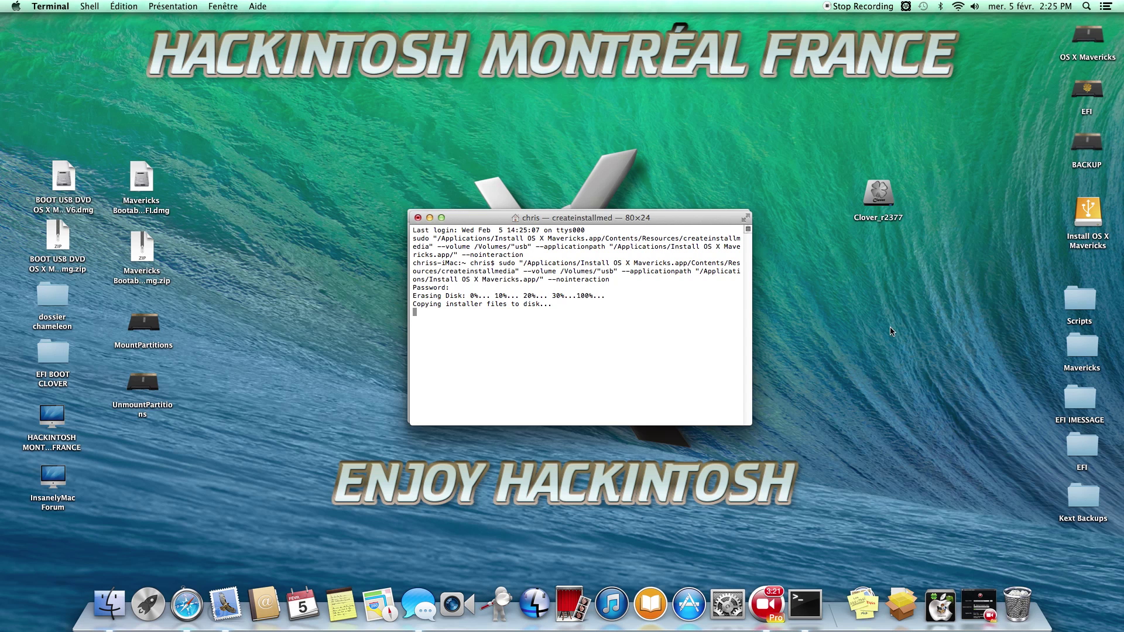
pyautogui.moveTo(703, 216); pyautogui.dragTo(700, 214)
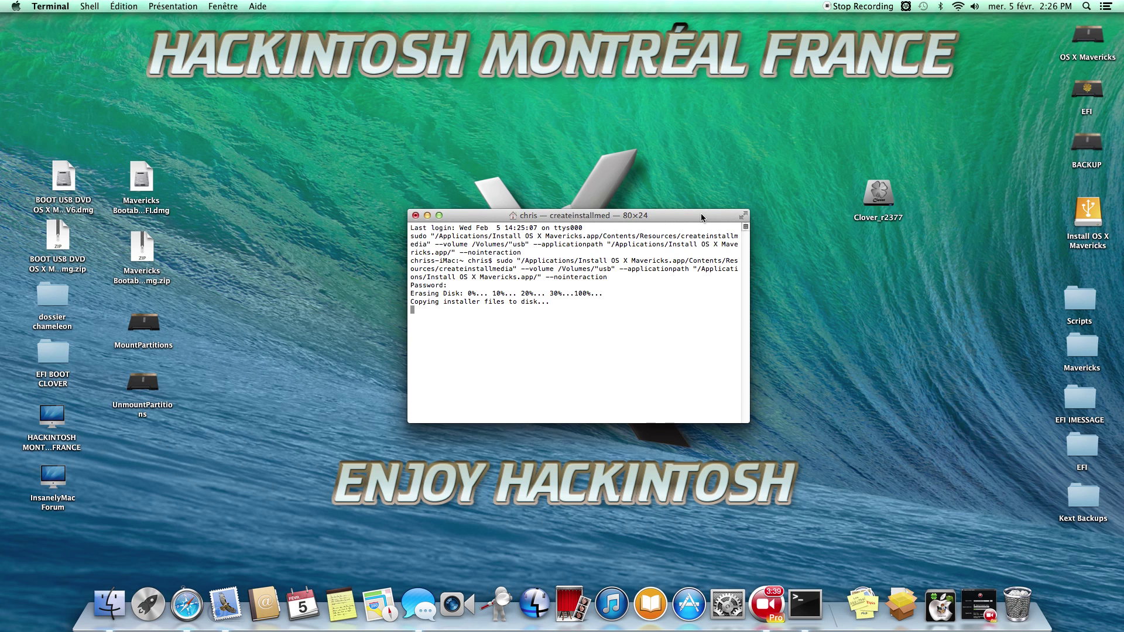
pyautogui.moveTo(701, 213); pyautogui.dragTo(700, 213)
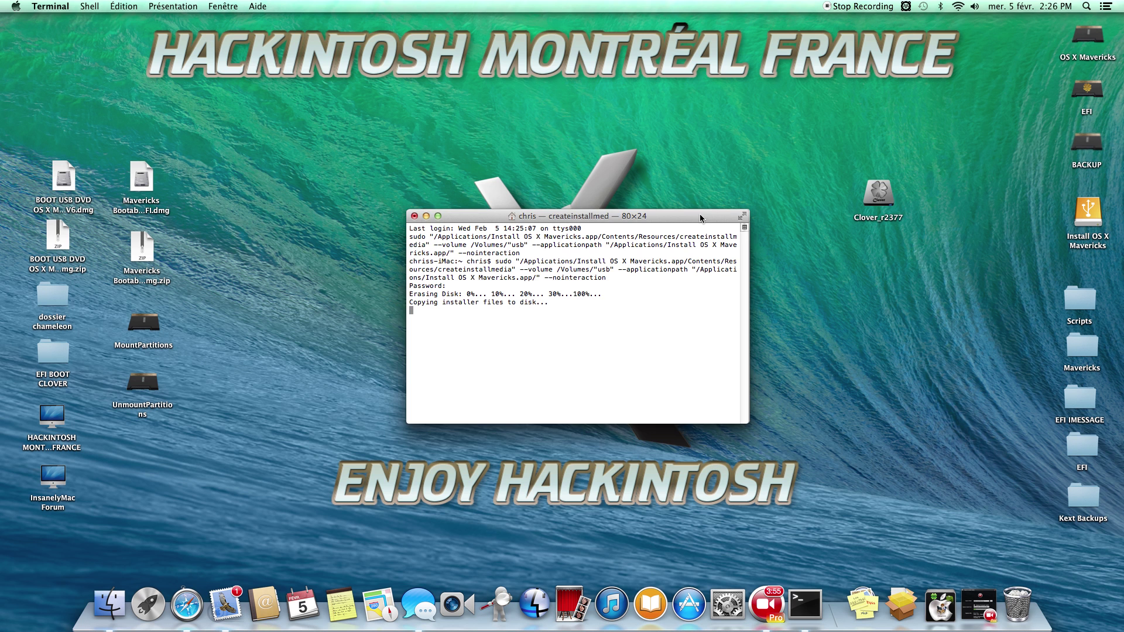
pyautogui.moveTo(700, 215); pyautogui.dragTo(702, 213)
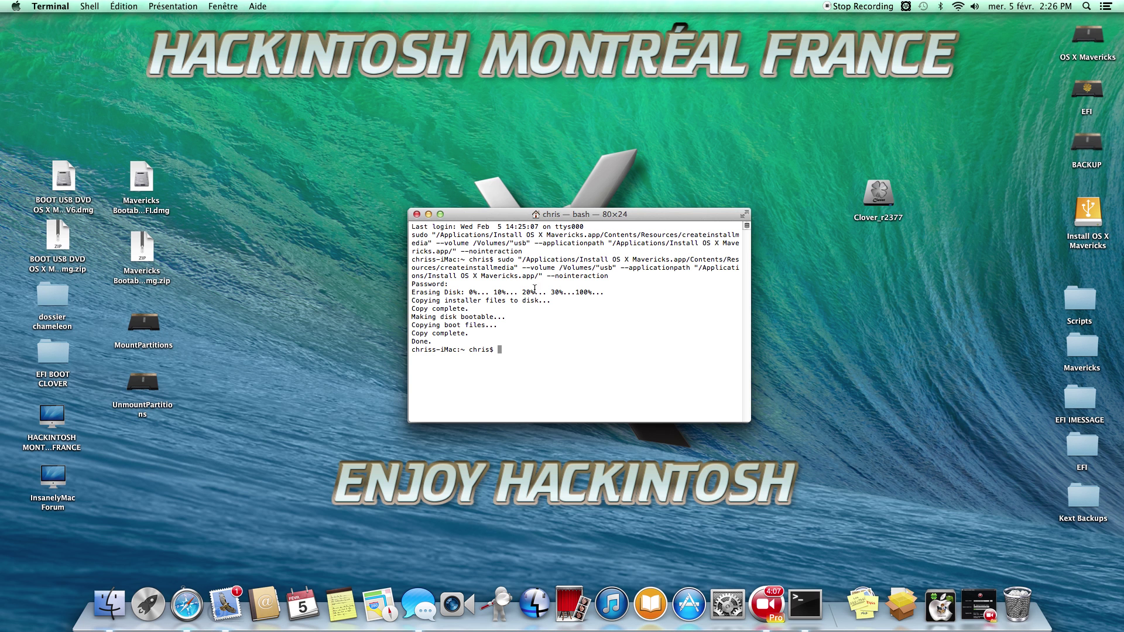
# - Open the Clover_r2377 disk image and launch CloverEFI.pkg from it
pyautogui.doubleClick(876, 196)
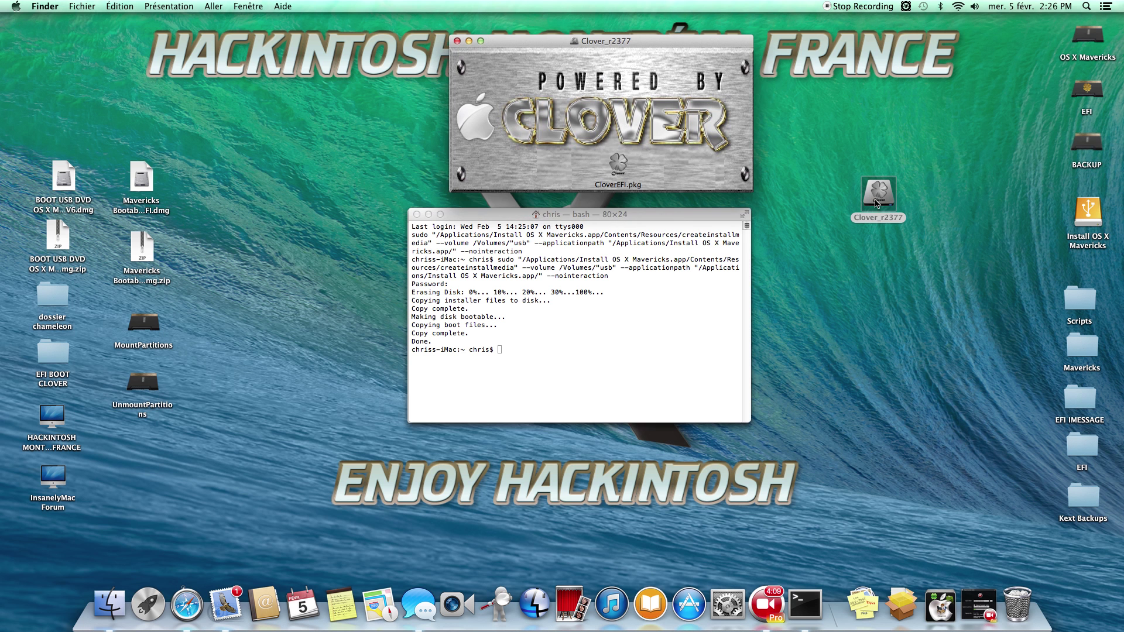
pyautogui.moveTo(533, 39); pyautogui.dragTo(502, 57)
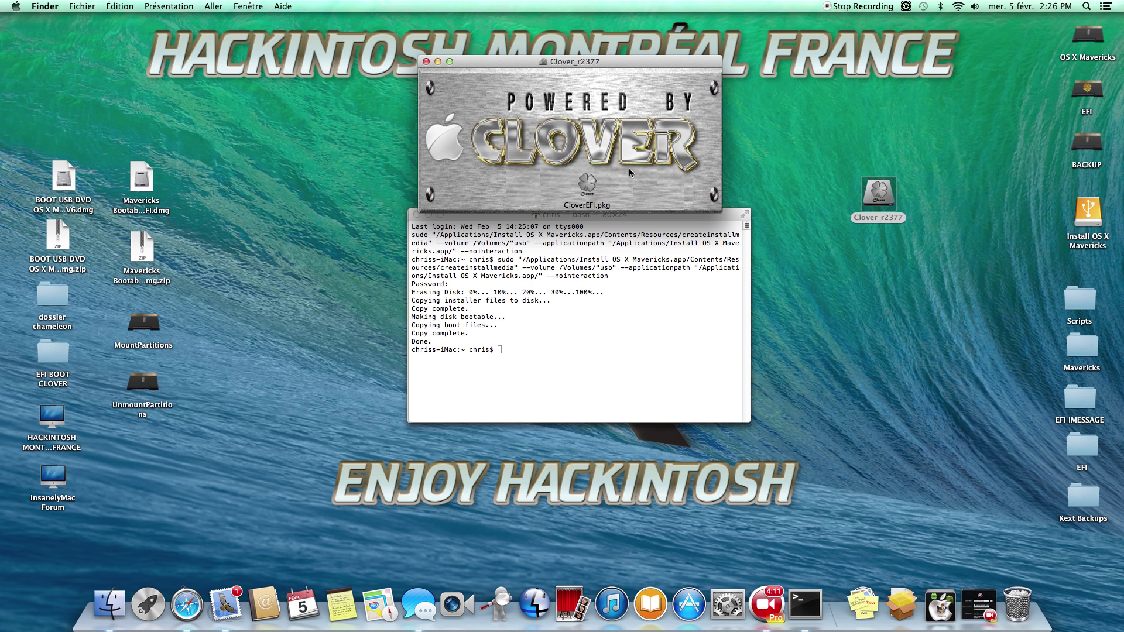
pyautogui.doubleClick(592, 186)
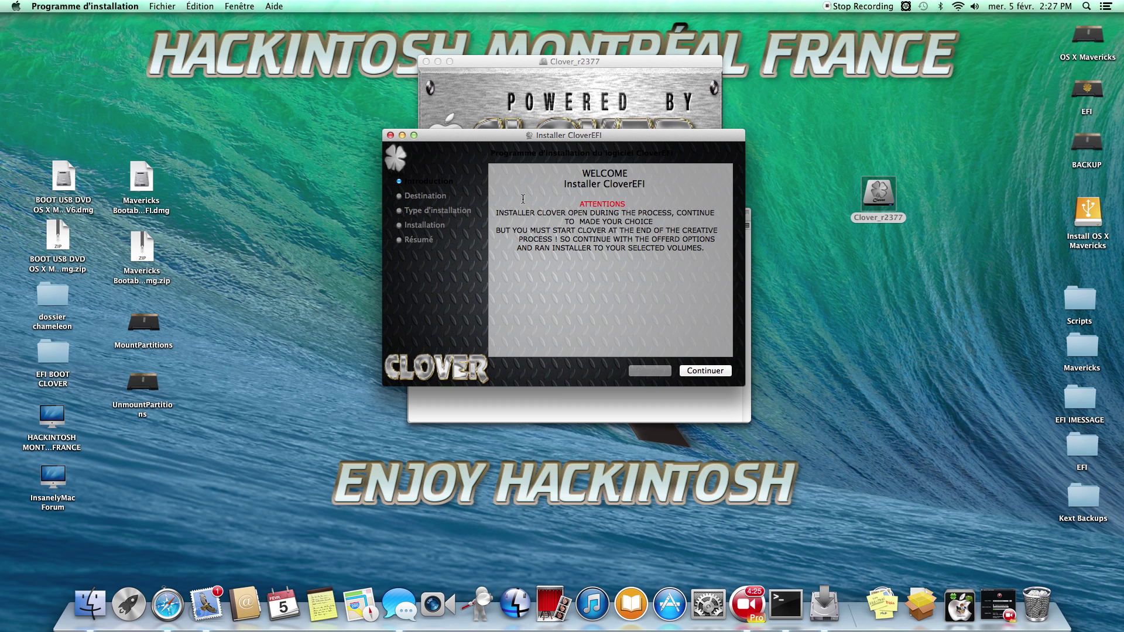
# - Set the CloverEFI install destination to the Install OS X Mavericks USB drive
pyautogui.moveTo(658, 137); pyautogui.dragTo(656, 140)
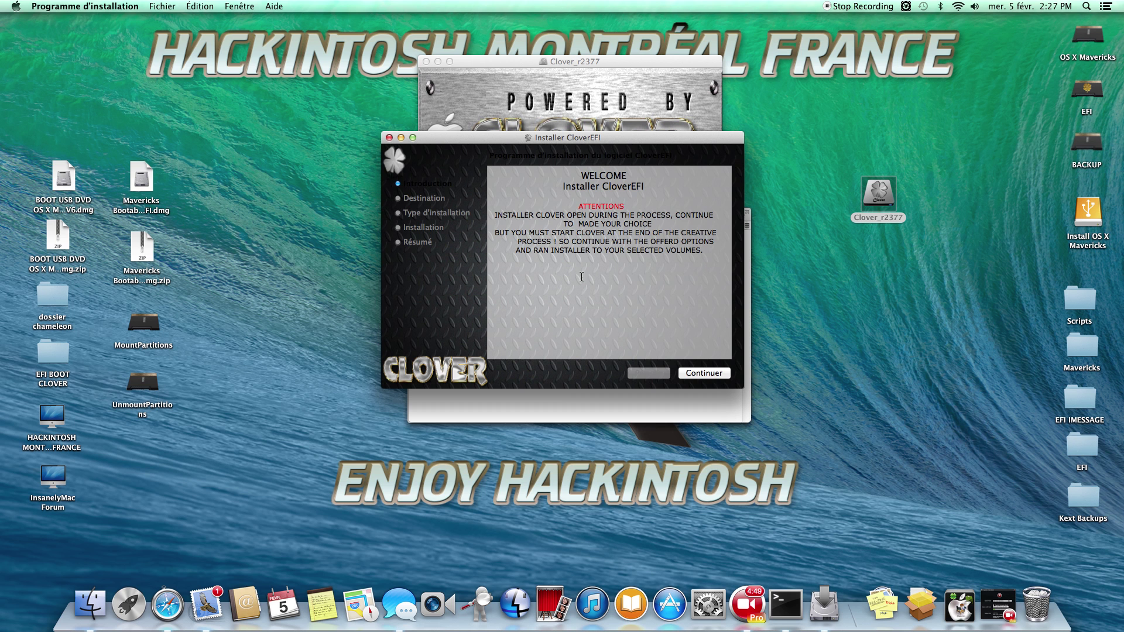
pyautogui.click(704, 373)
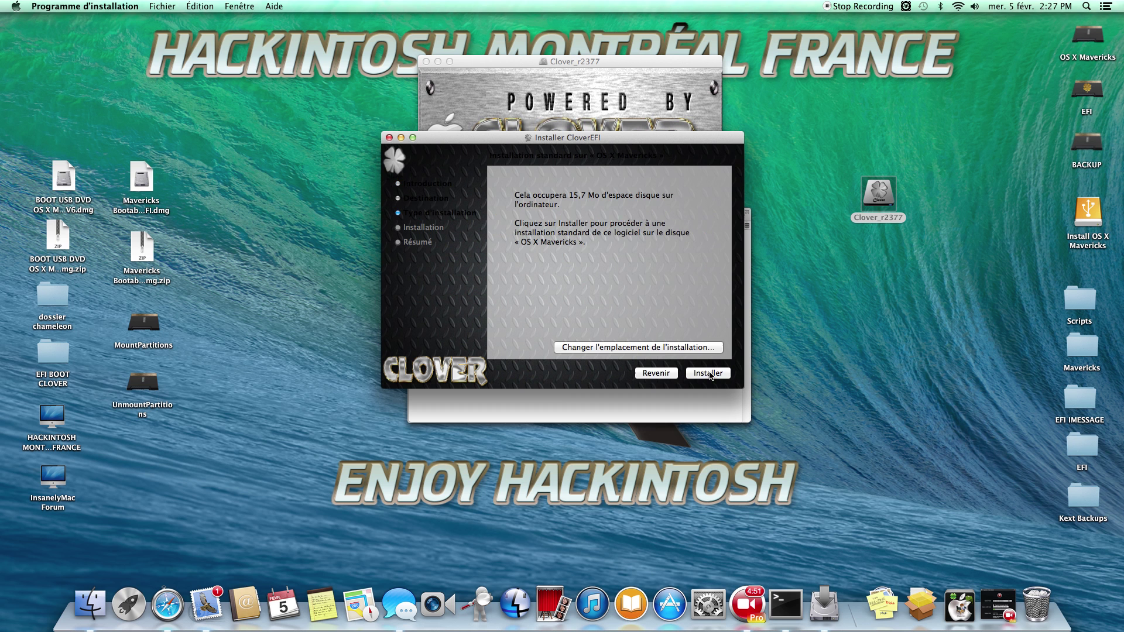
pyautogui.click(706, 351)
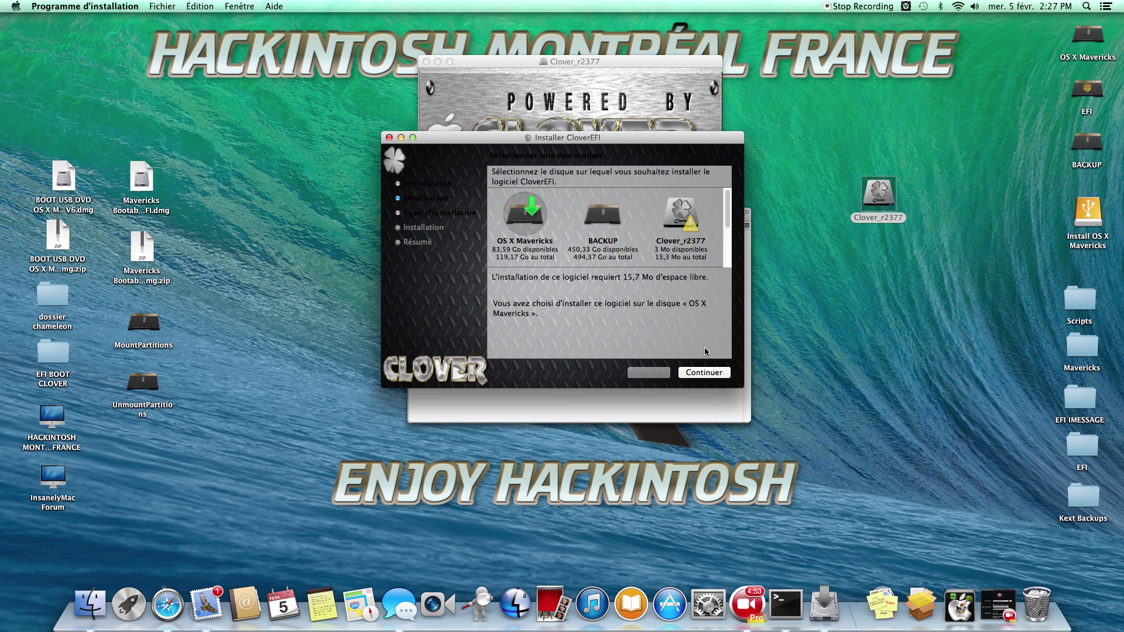
pyautogui.scroll(-2, 527, 213)
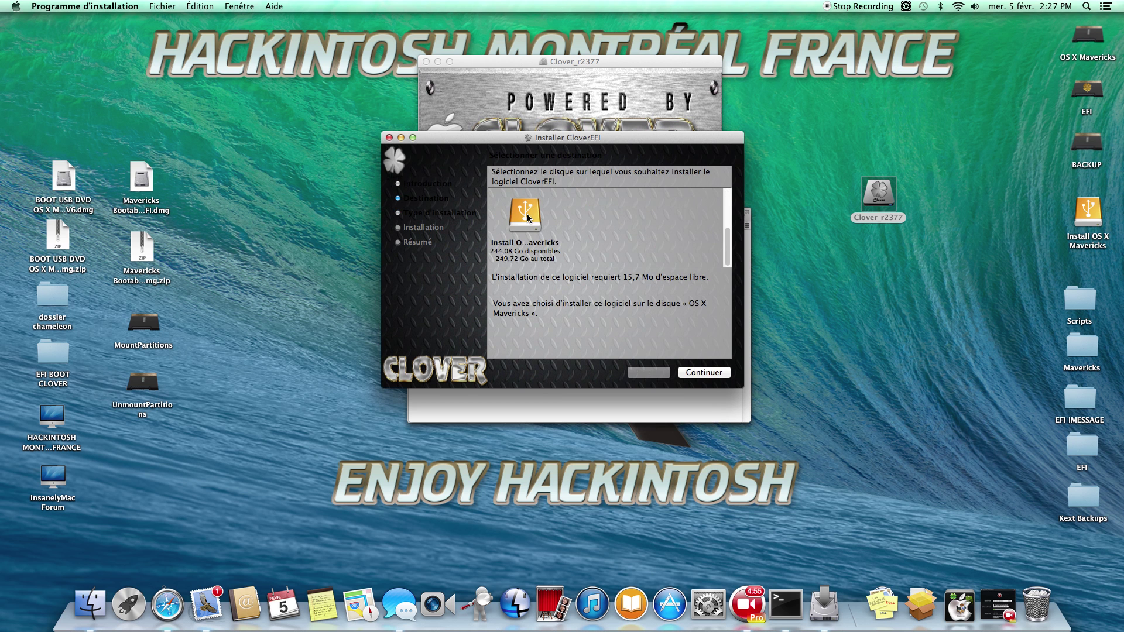
pyautogui.click(527, 214)
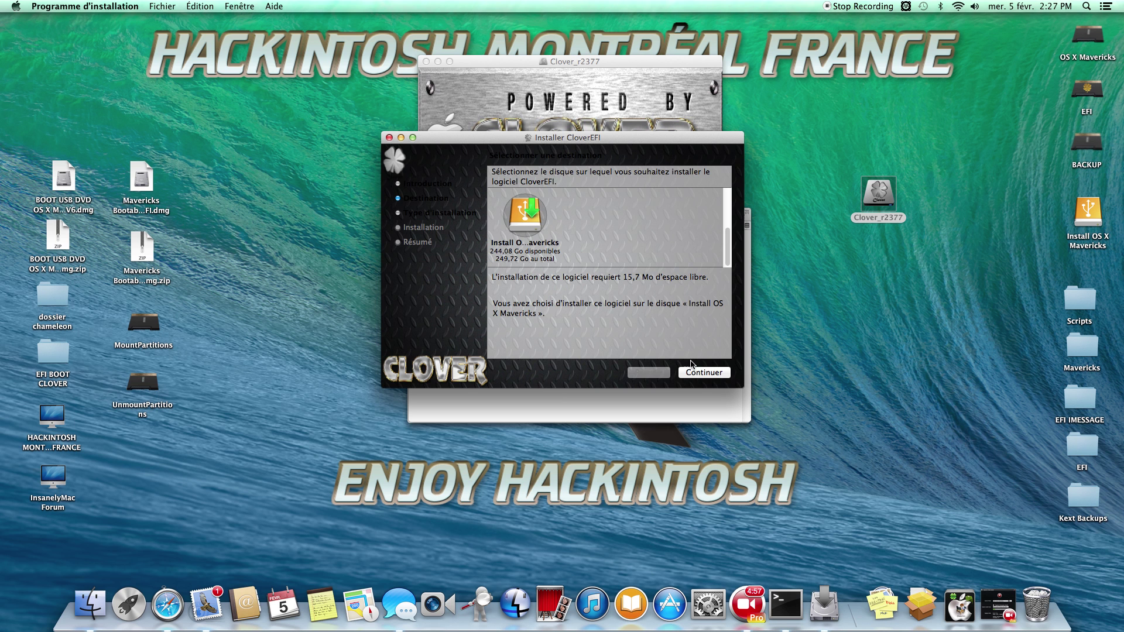
pyautogui.click(725, 377)
# - Install CloverEFI, authorising with the administrator password
pyautogui.click(725, 377)
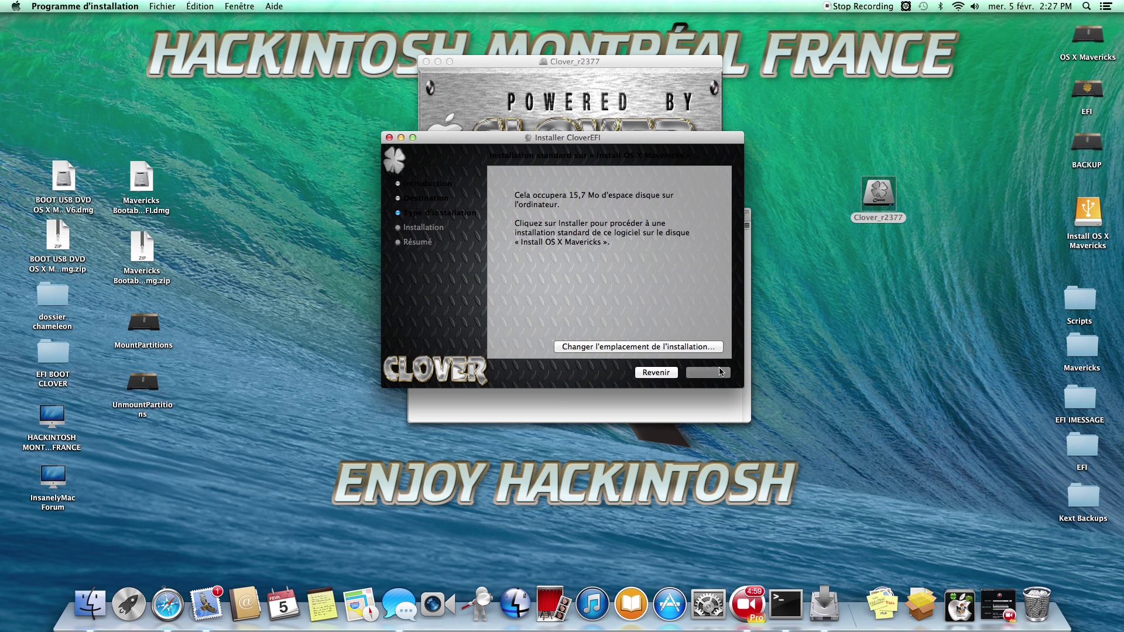
pyautogui.write('•')
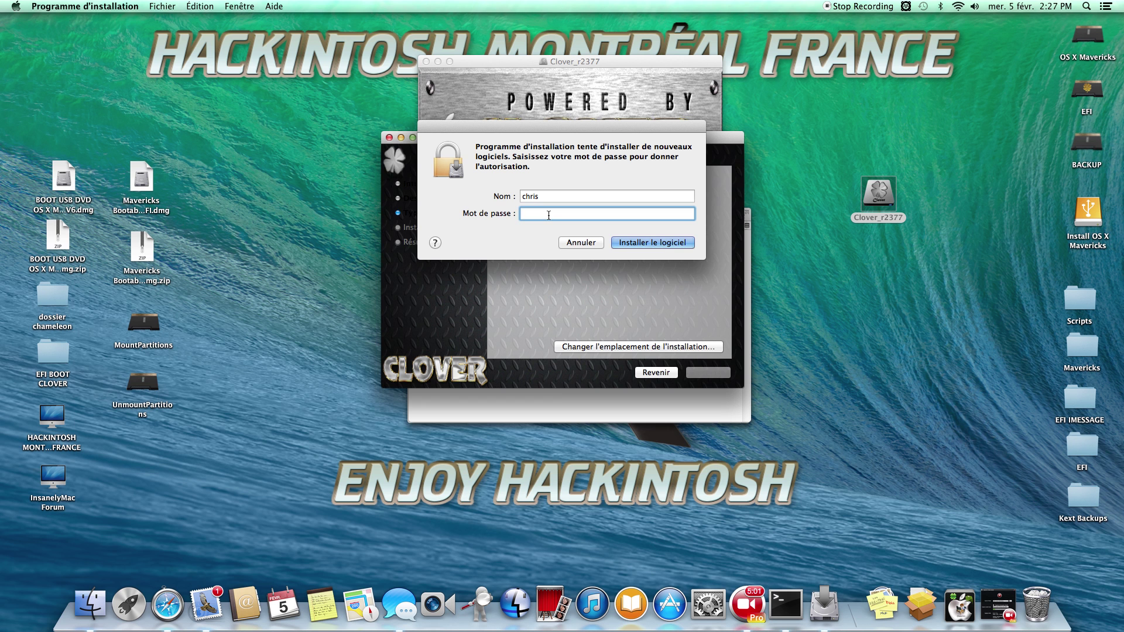
pyautogui.write('••••••')
pyautogui.press('Return')
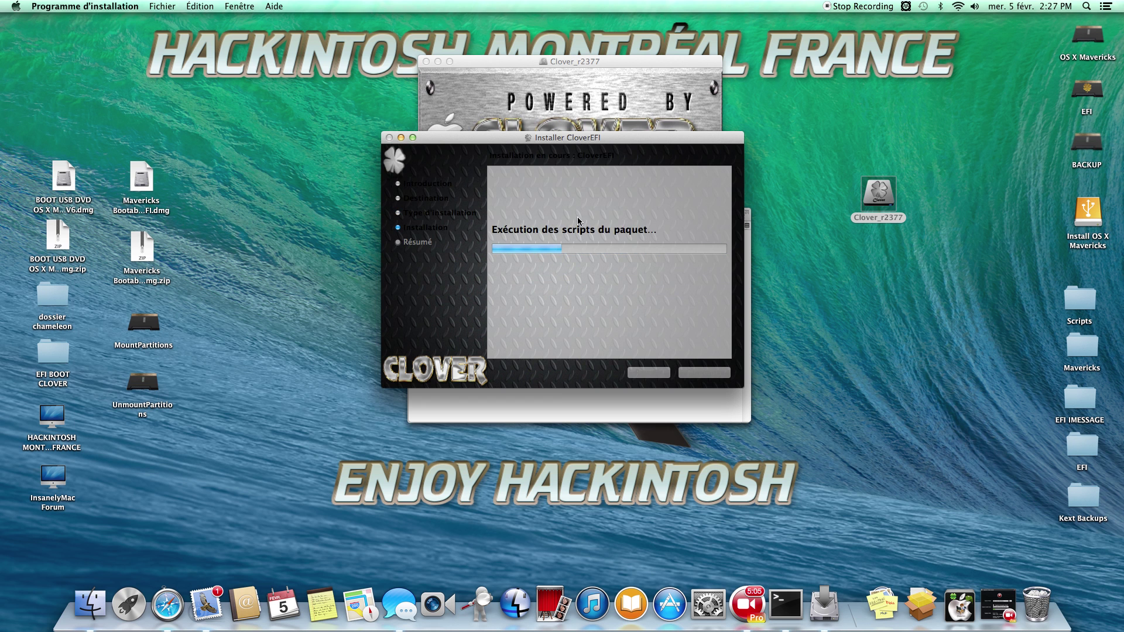
pyautogui.moveTo(1033, 281); pyautogui.dragTo(1031, 228)
# - Close the installer, the Clover_r2377 window and Terminal's windows, then quit Terminal
pyautogui.click(713, 373)
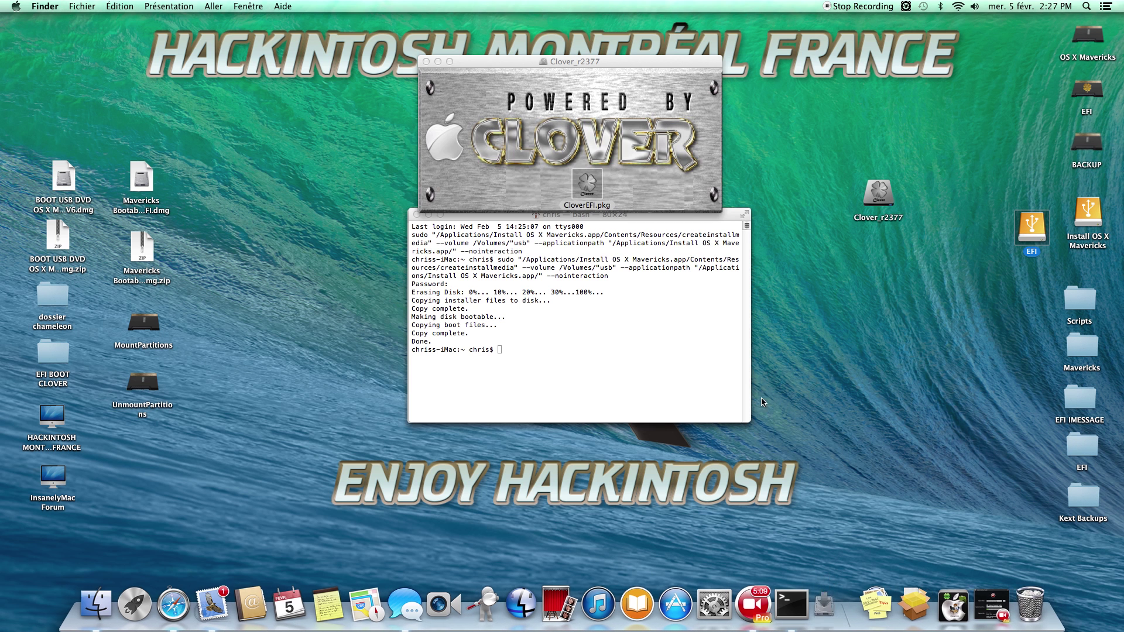
pyautogui.click(426, 61)
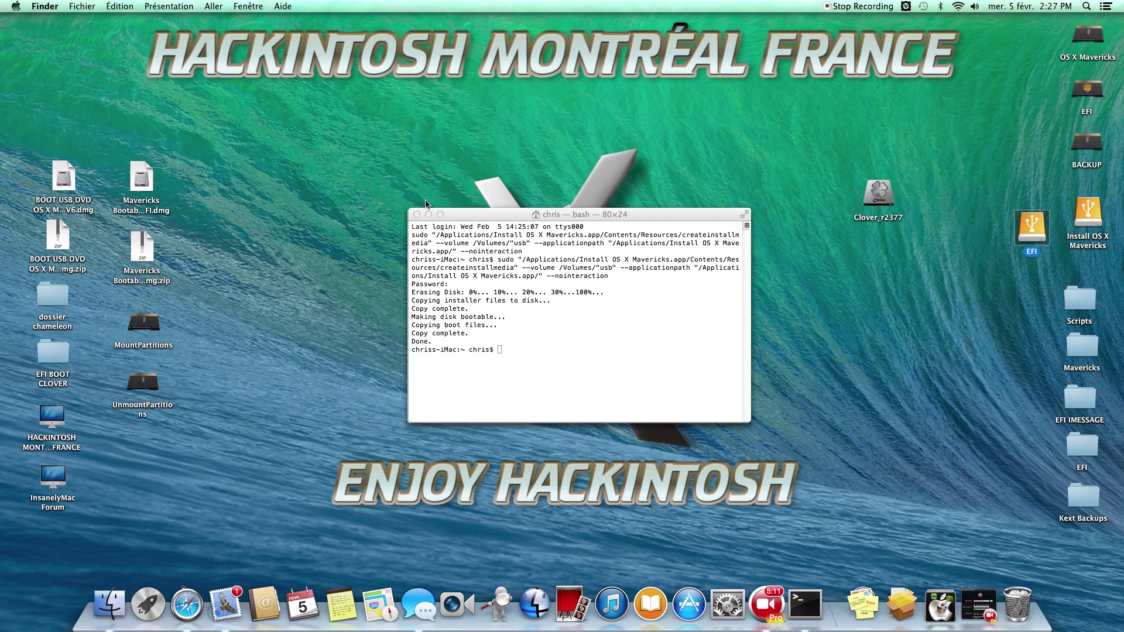
pyautogui.click(416, 216)
pyautogui.click(416, 215)
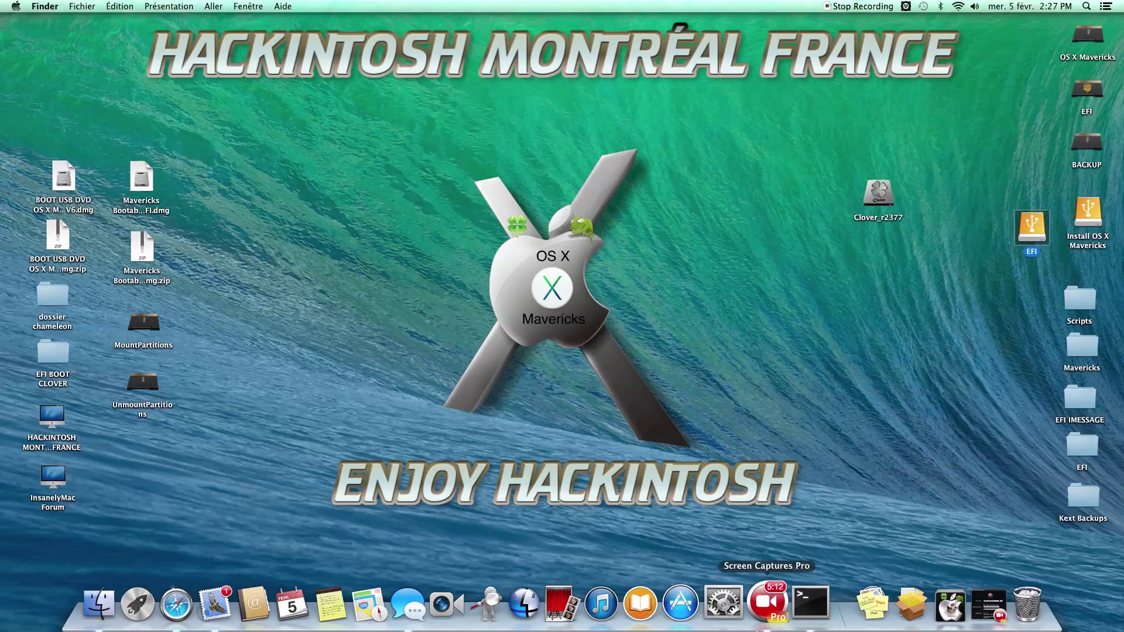
pyautogui.rightClick(805, 600)
pyautogui.press('Return')
# - Eject Clover_r2377 and confirm the EFI partition's EFI folder contains CLOVER
pyautogui.rightClick(874, 187)
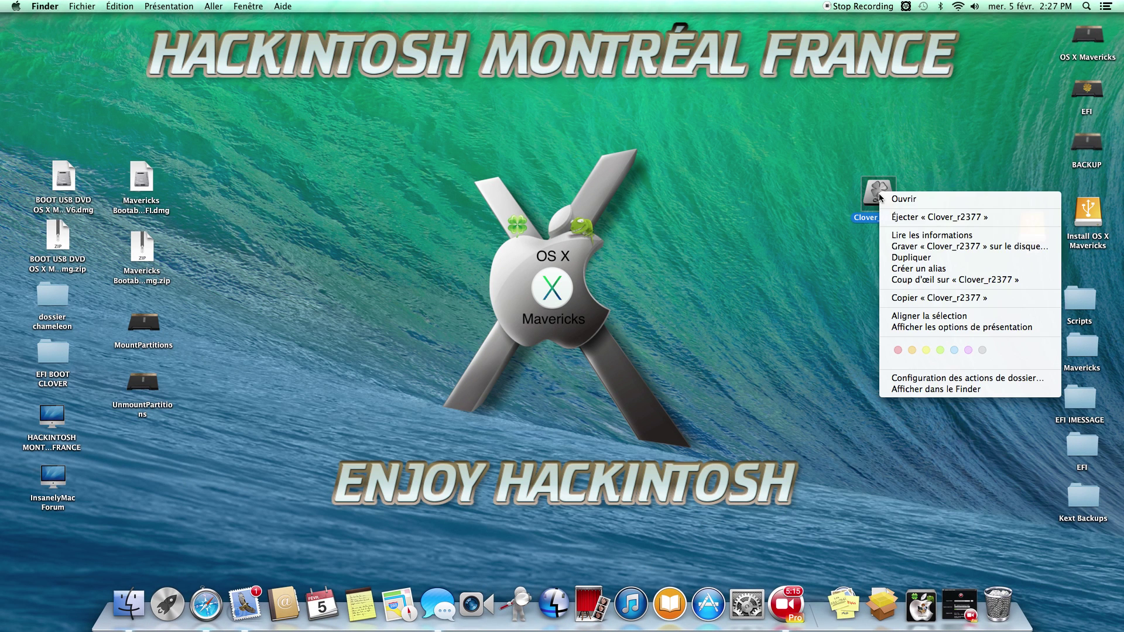
pyautogui.press('Escape')
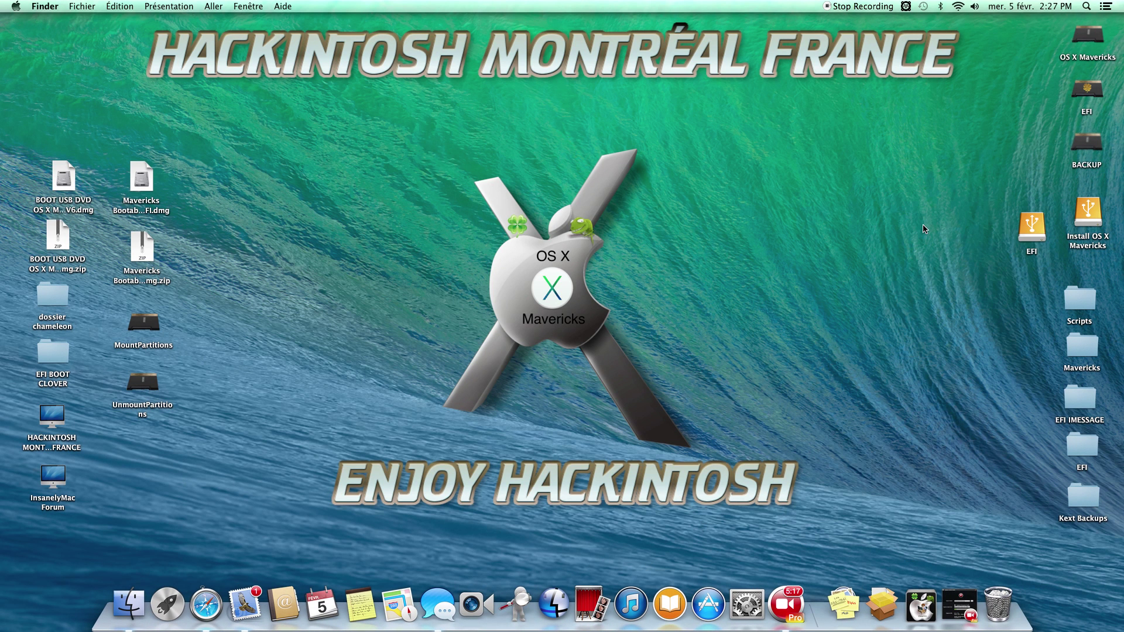
pyautogui.doubleClick(1031, 229)
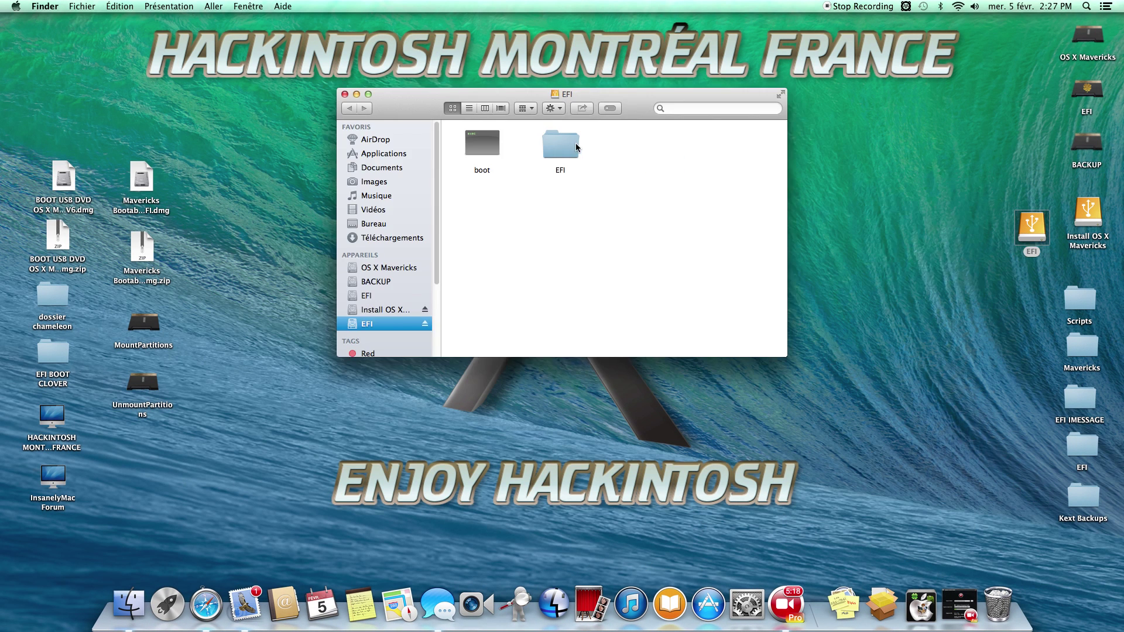
pyautogui.doubleClick(576, 146)
pyautogui.doubleClick(481, 149)
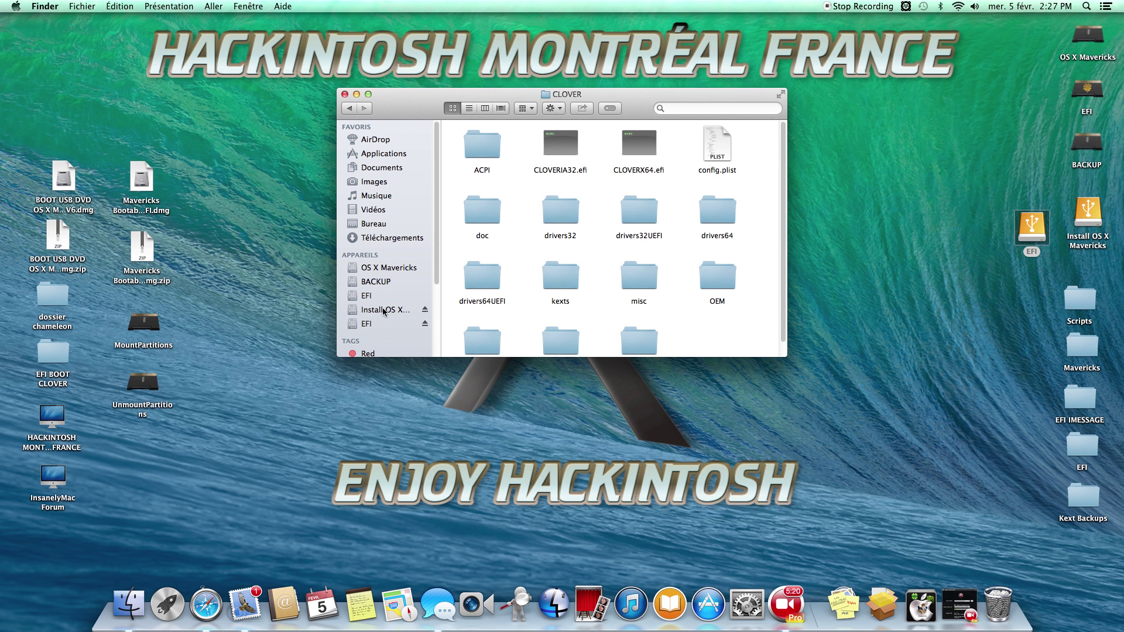
pyautogui.moveTo(420, 100); pyautogui.dragTo(423, 97)
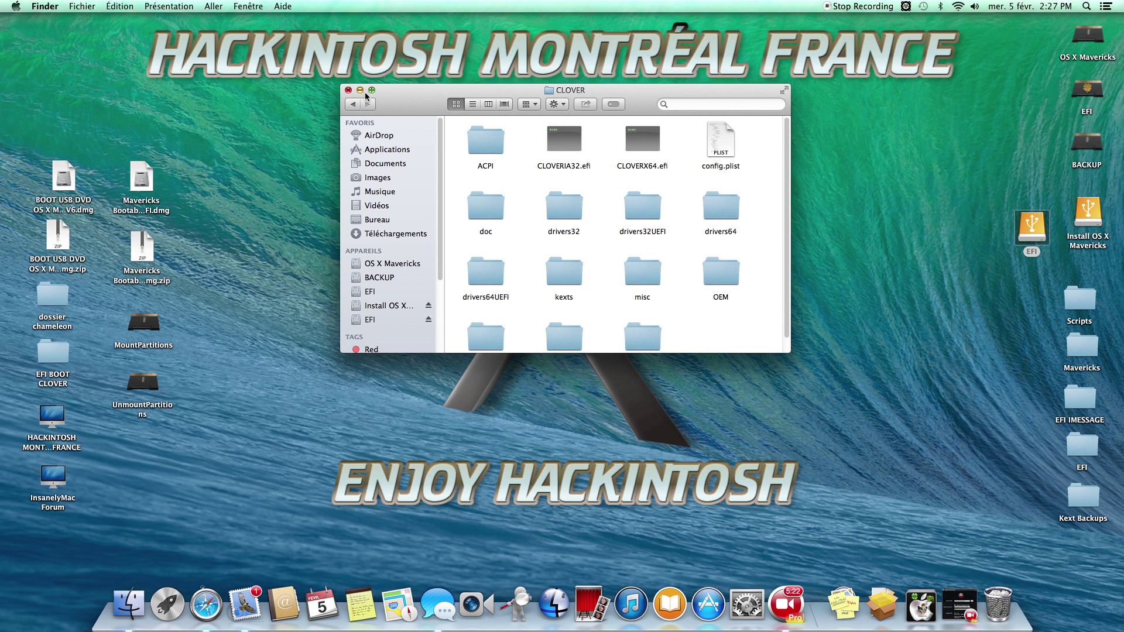
pyautogui.click(347, 89)
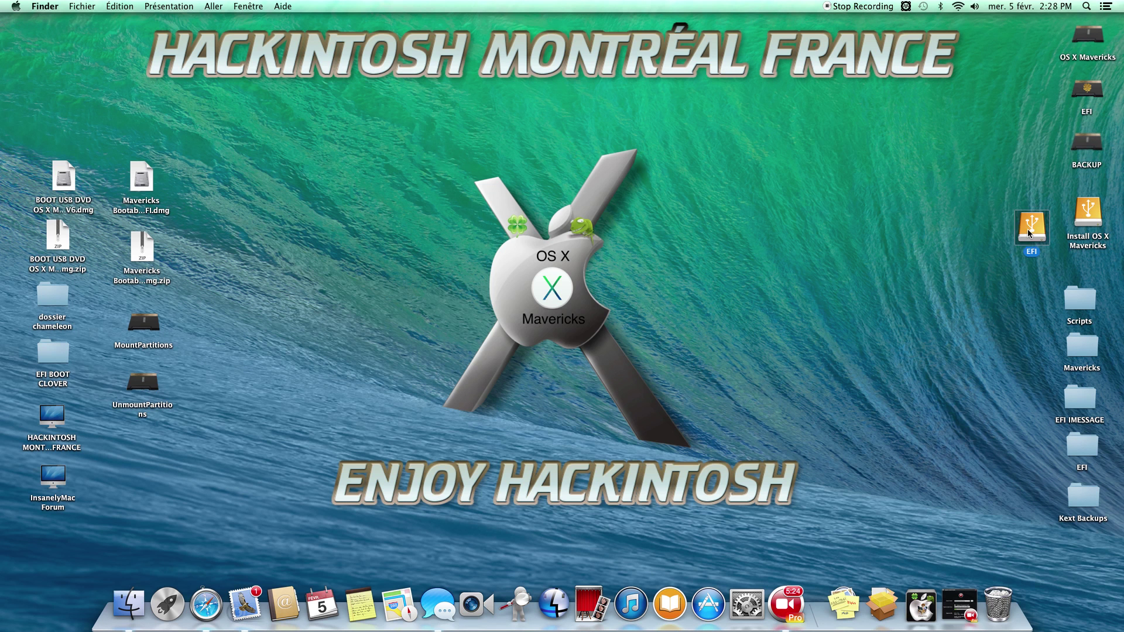
# - Check the EFI-Backups folder on the Install OS X Mavericks drive, then close all Finder windows
pyautogui.moveTo(1027, 229); pyautogui.dragTo(1027, 222)
pyautogui.doubleClick(1098, 213)
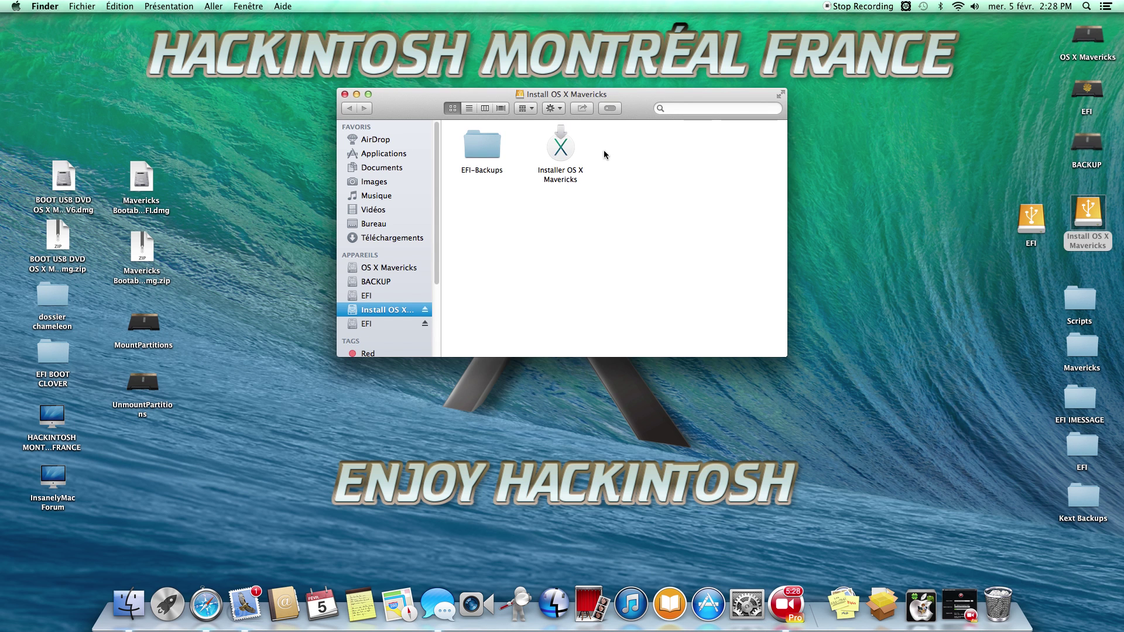
pyautogui.doubleClick(499, 154)
pyautogui.click(350, 108)
pyautogui.click(345, 94)
pyautogui.press('Left')
pyautogui.press('super+o')
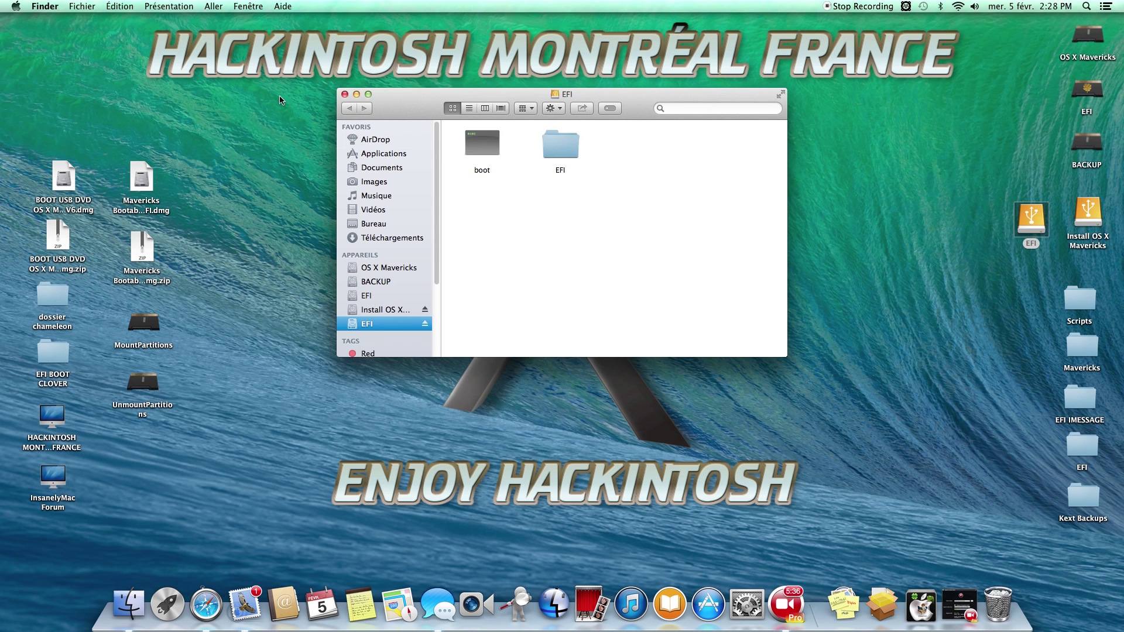
pyautogui.click(344, 94)
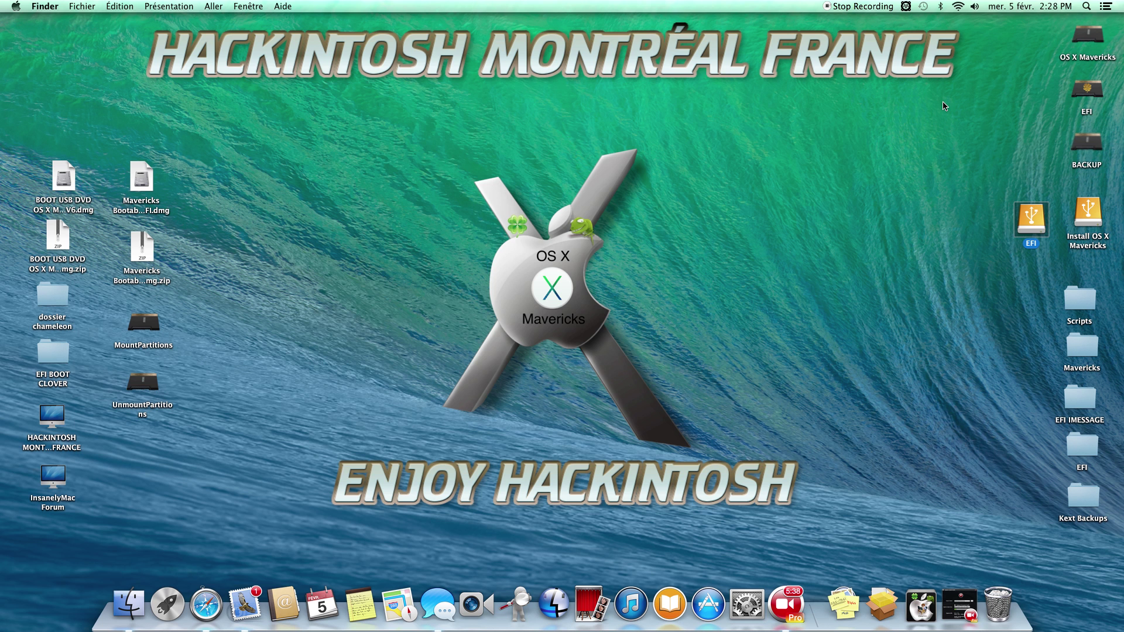